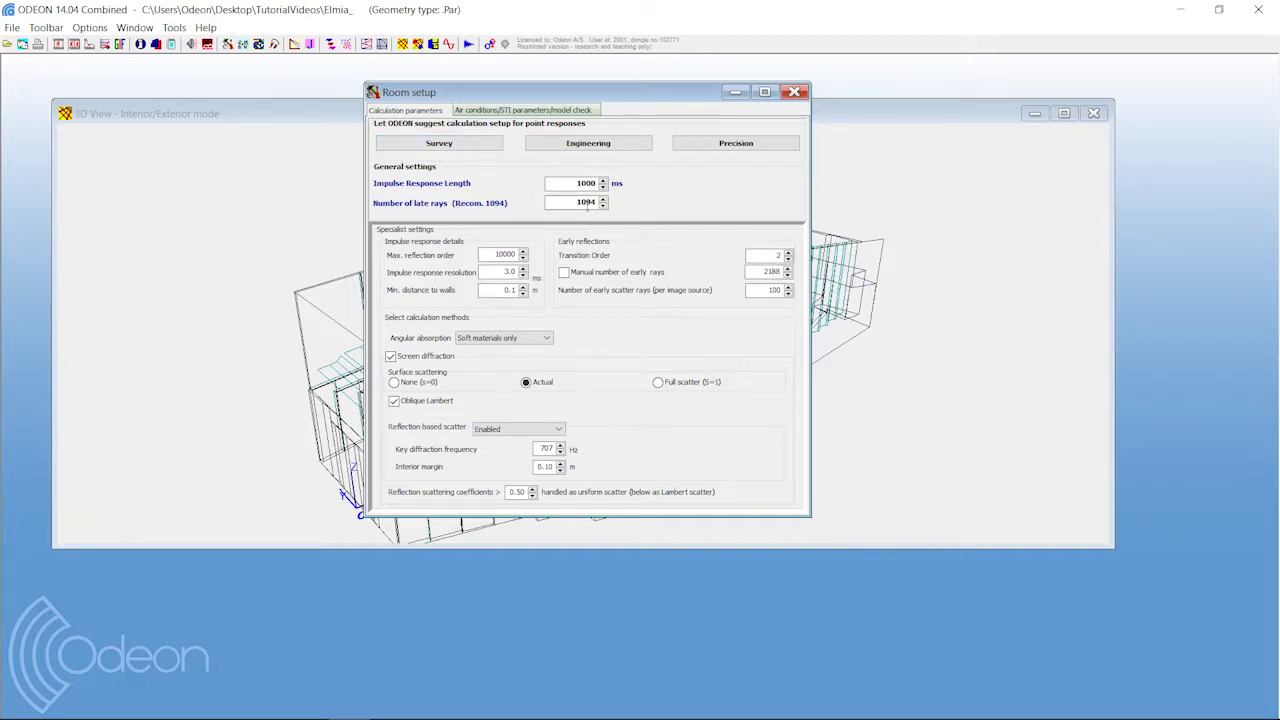
Apply the Survey, Engineering and Precision calculation presets in turn to compare their suggested settings, ending on Engineering.
{"action": "left_click", "coordinate": [469, 150]}
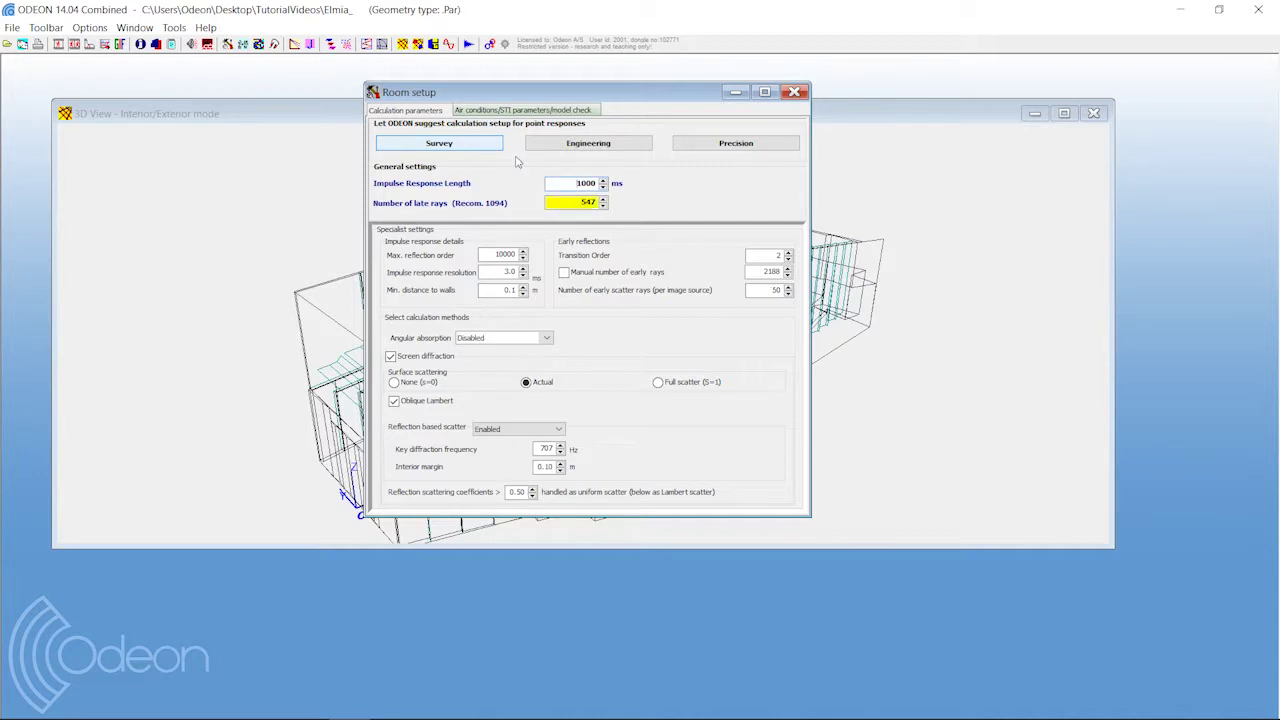
{"action": "left_click", "coordinate": [585, 142]}
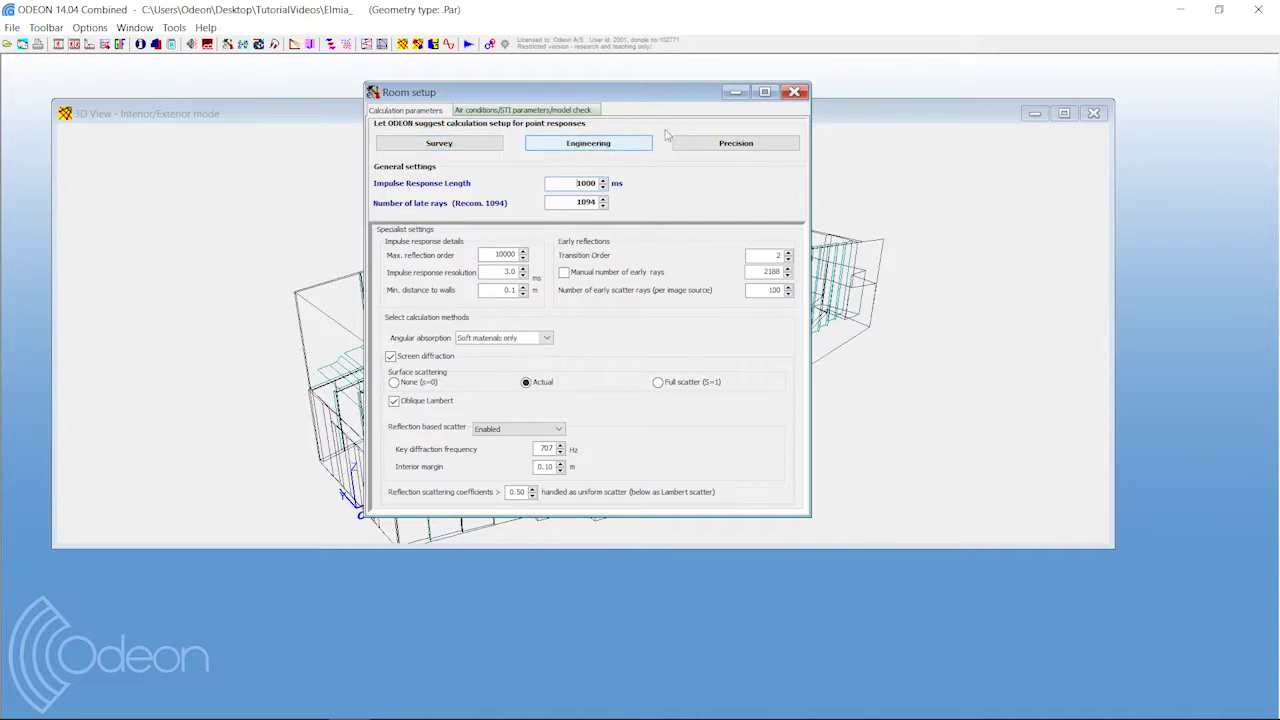
{"action": "left_click", "coordinate": [735, 144]}
{"action": "left_click", "coordinate": [588, 143]}
{"action": "left_click", "coordinate": [456, 145]}
{"action": "left_click", "coordinate": [586, 143]}
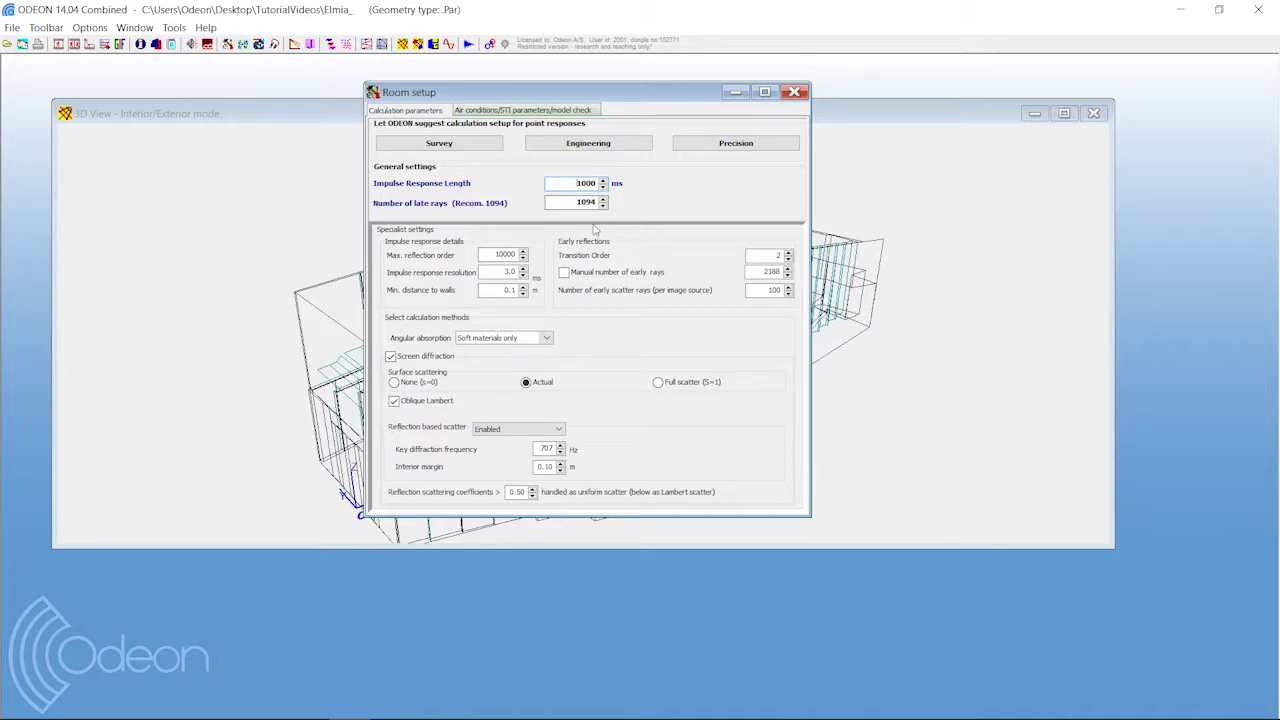
{"action": "left_click", "coordinate": [585, 149]}
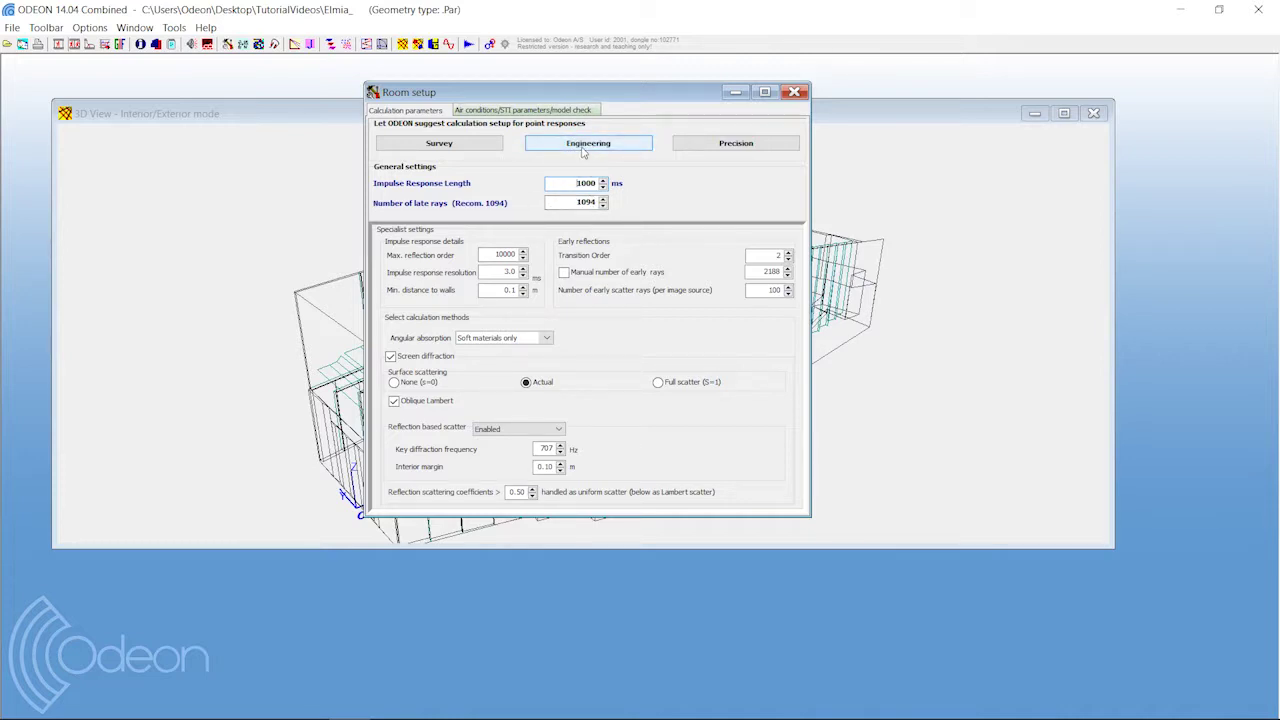
{"action": "left_click_drag", "start_coordinate": [574, 202], "coordinate": [598, 203]}
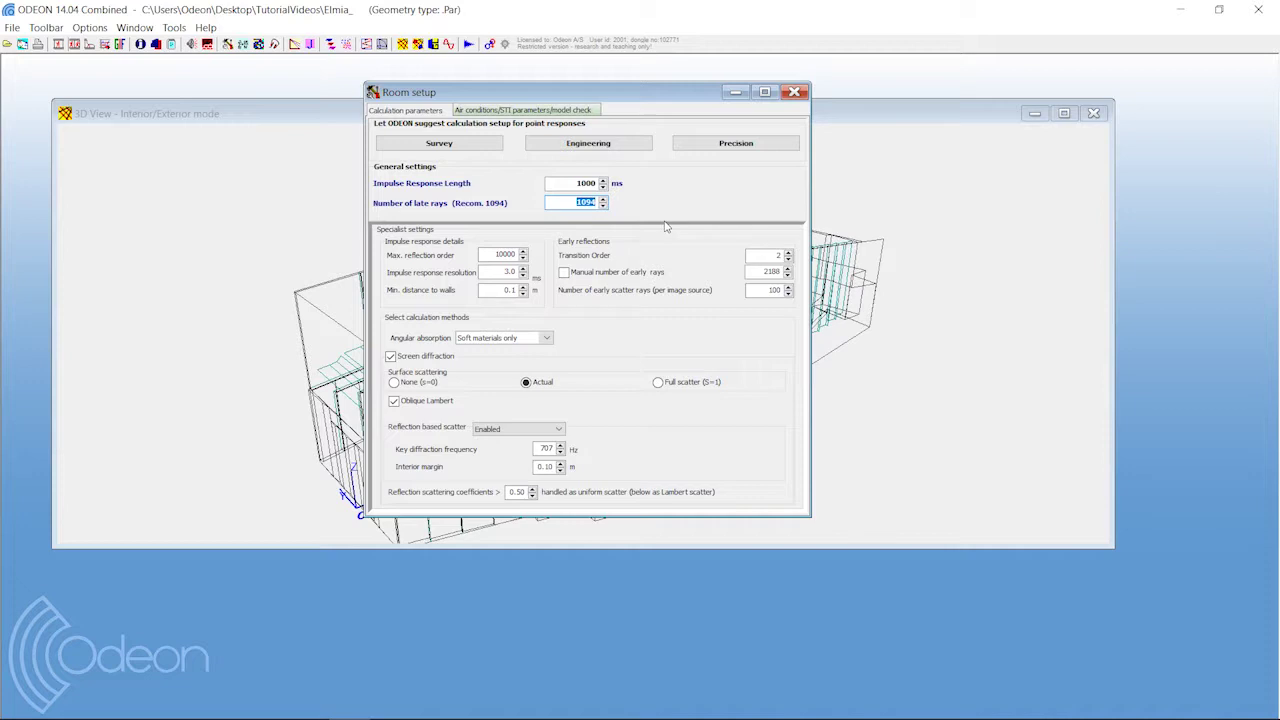
Apply the Precision preset for point responses and set the number of late rays to 10000.
{"action": "left_click", "coordinate": [718, 144]}
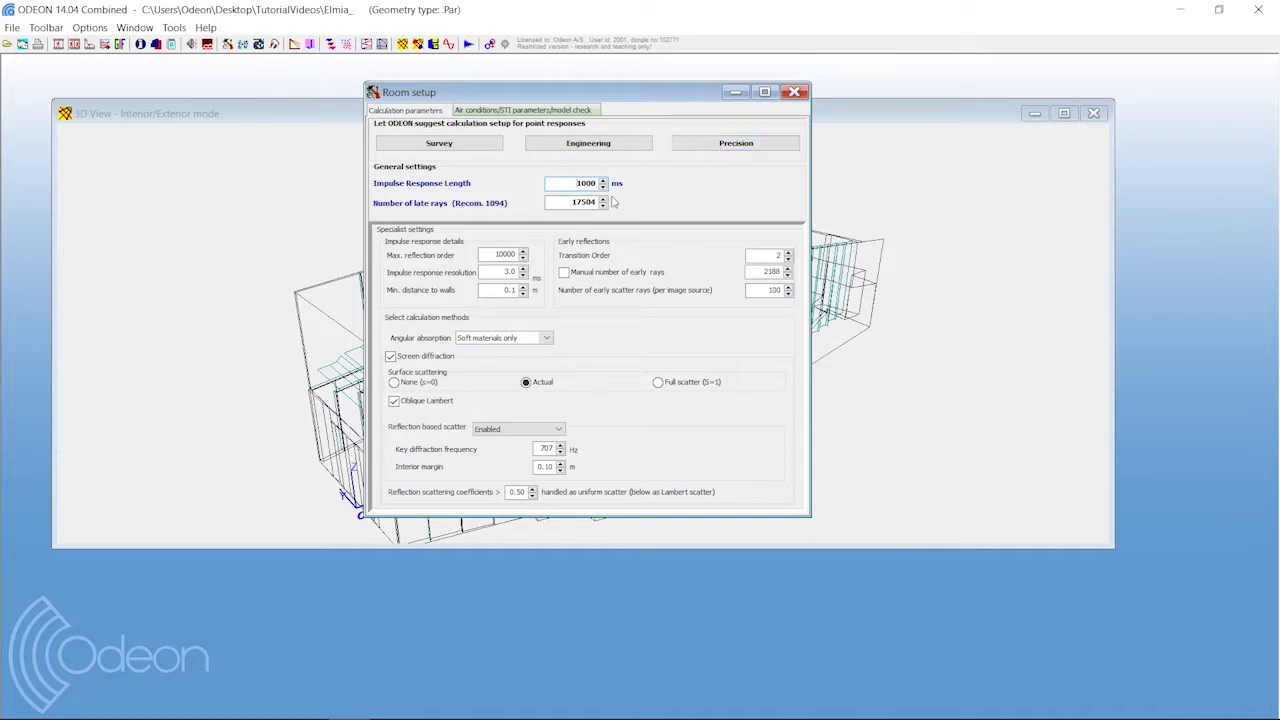
{"action": "left_click_drag", "start_coordinate": [598, 203], "coordinate": [566, 190]}
{"action": "type", "text": "10000"}
{"action": "left_click_drag", "start_coordinate": [664, 97], "coordinate": [1012, 155]}
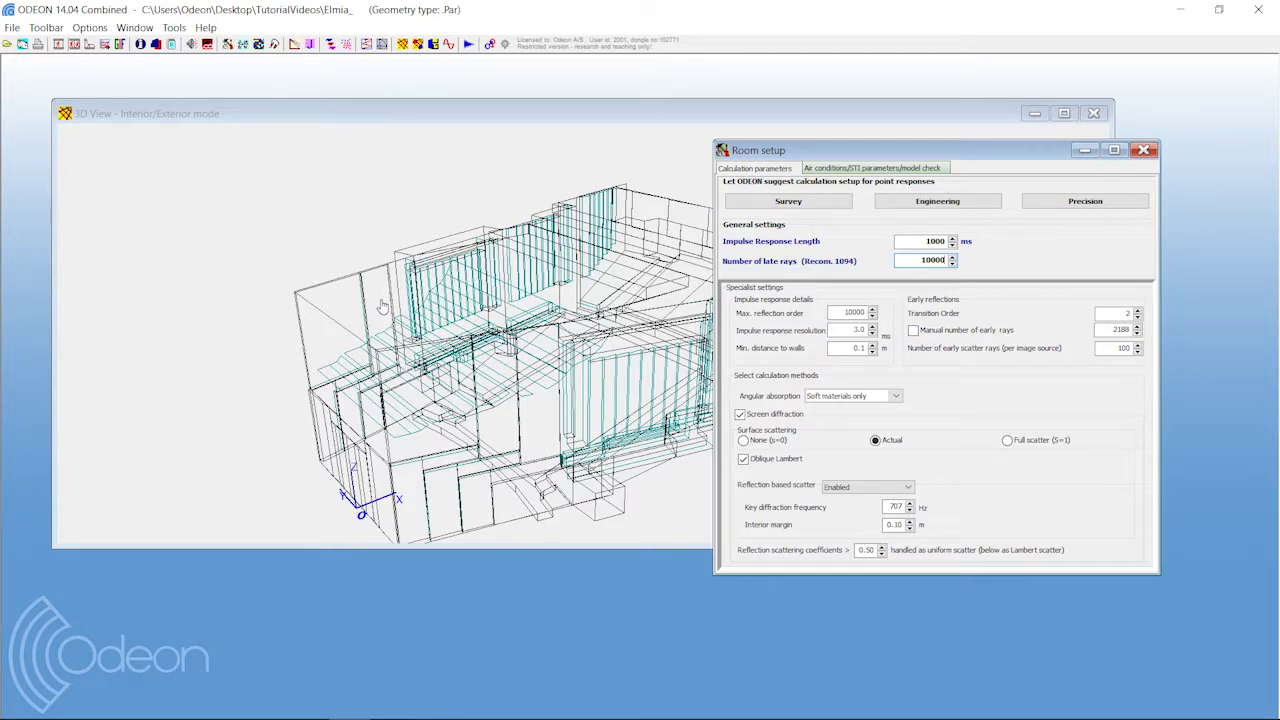
{"action": "left_click_drag", "start_coordinate": [745, 153], "coordinate": [790, 131]}
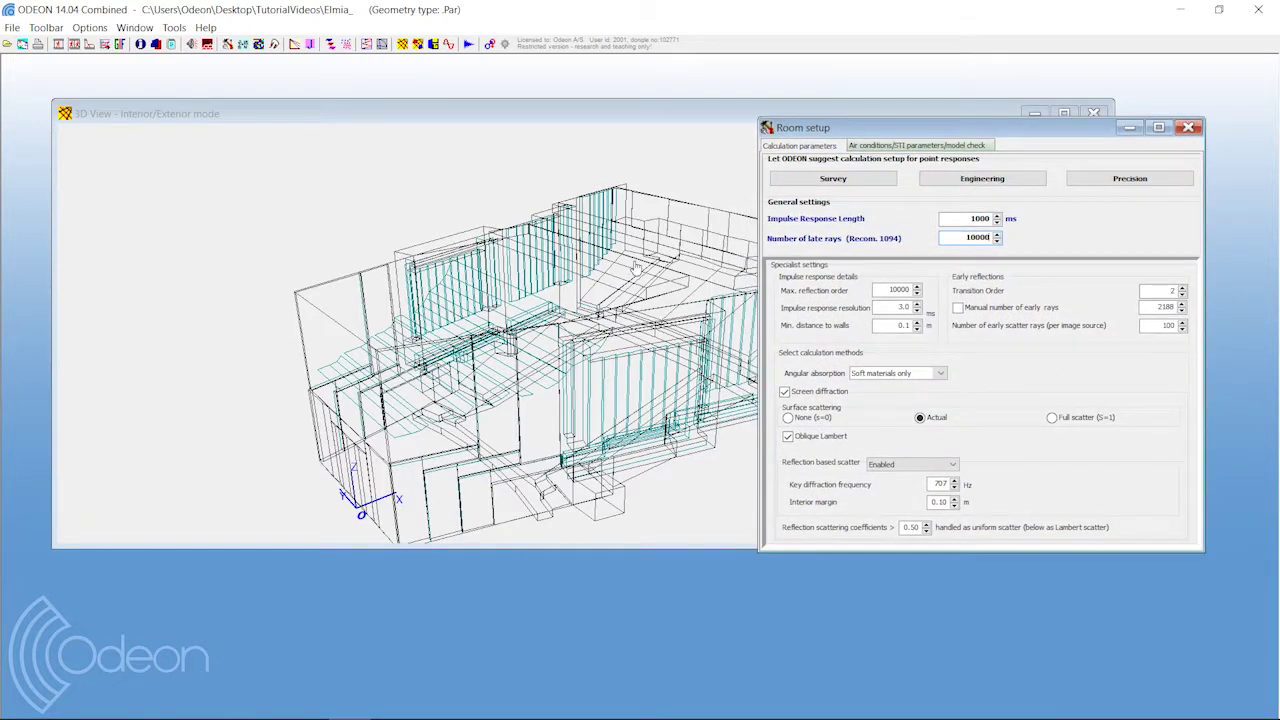
{"action": "left_click_drag", "start_coordinate": [975, 126], "coordinate": [567, 144]}
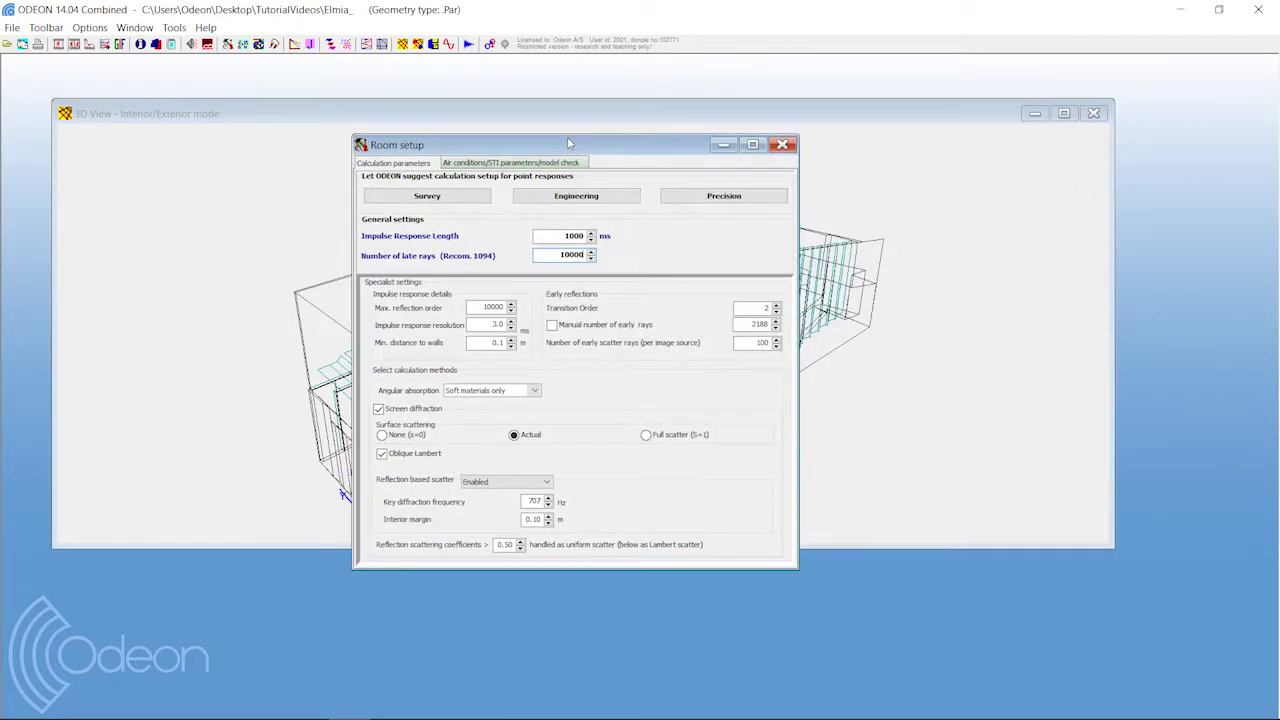
Set the number of late rays in the room setup to 8000.
{"action": "double_click", "coordinate": [560, 254]}
{"action": "type", "text": "1"}
{"action": "type", "text": "000"}
Set the impulse response length to 500 ms, then close the room setup and save its changes.
{"action": "double_click", "coordinate": [566, 237]}
{"action": "left_click_drag", "start_coordinate": [519, 148], "coordinate": [495, 106]}
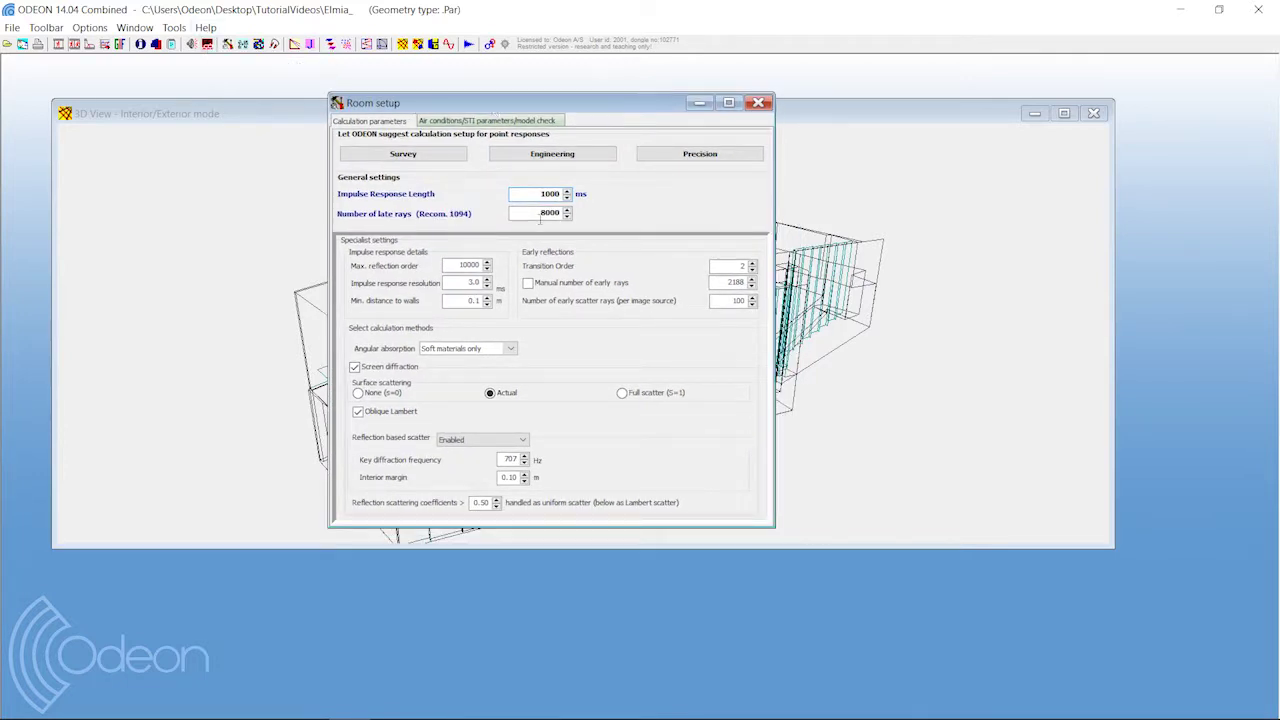
{"action": "left_click_drag", "start_coordinate": [537, 194], "coordinate": [560, 194]}
{"action": "type", "text": "400"}
{"action": "key", "text": "BackSpace"}
{"action": "key", "text": "BackSpace"}
{"action": "key", "text": "BackSpace"}
{"action": "left_click", "coordinate": [814, 219]}
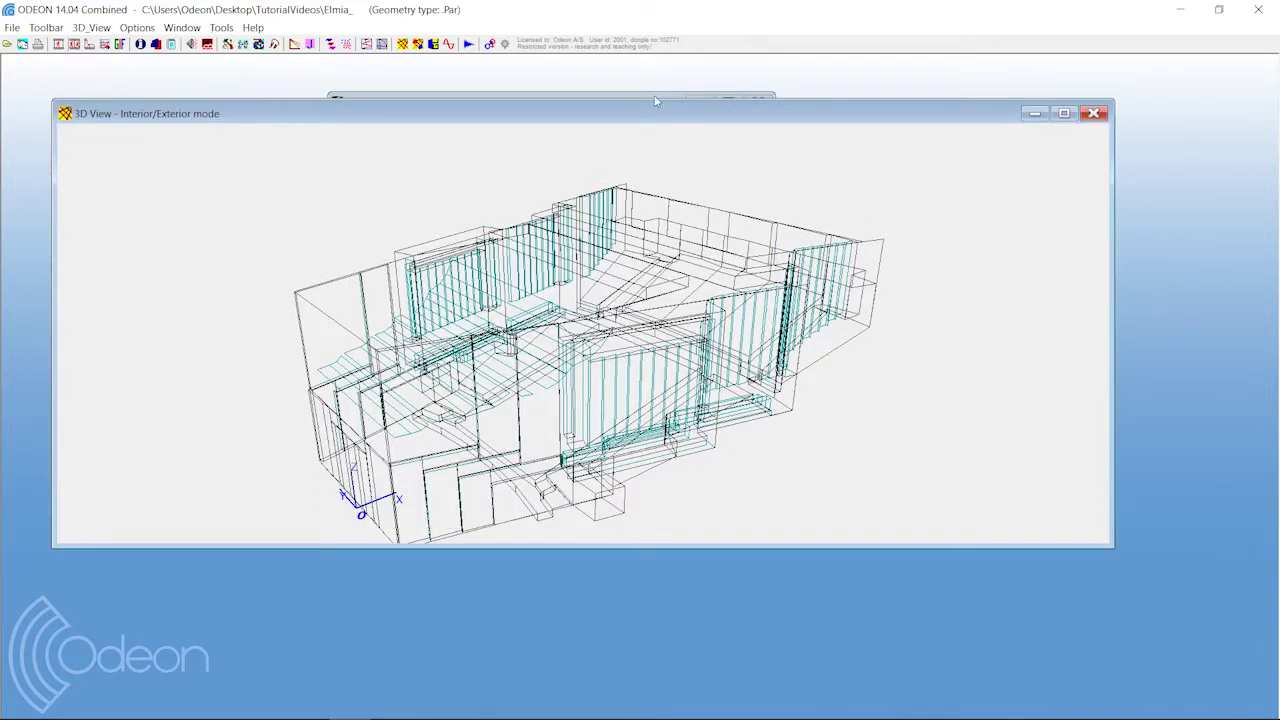
{"action": "left_click_drag", "start_coordinate": [604, 116], "coordinate": [618, 152]}
{"action": "left_click", "coordinate": [605, 118]}
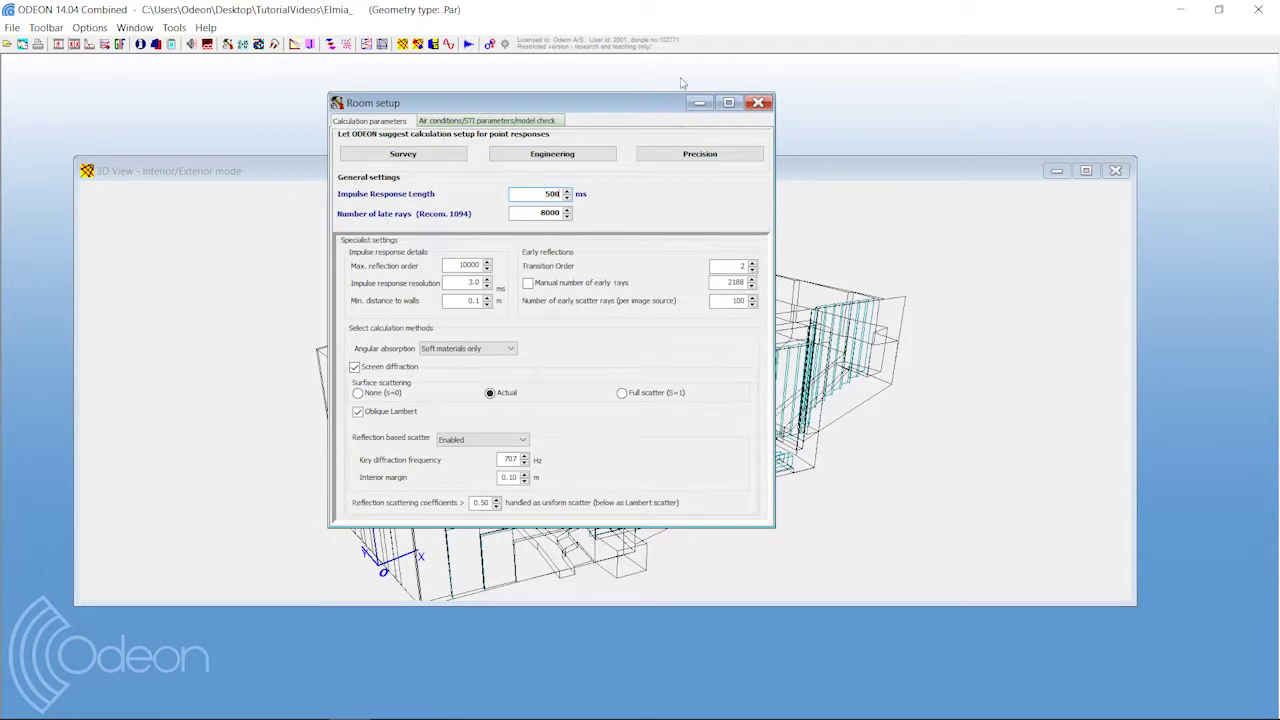
{"action": "left_click", "coordinate": [758, 103]}
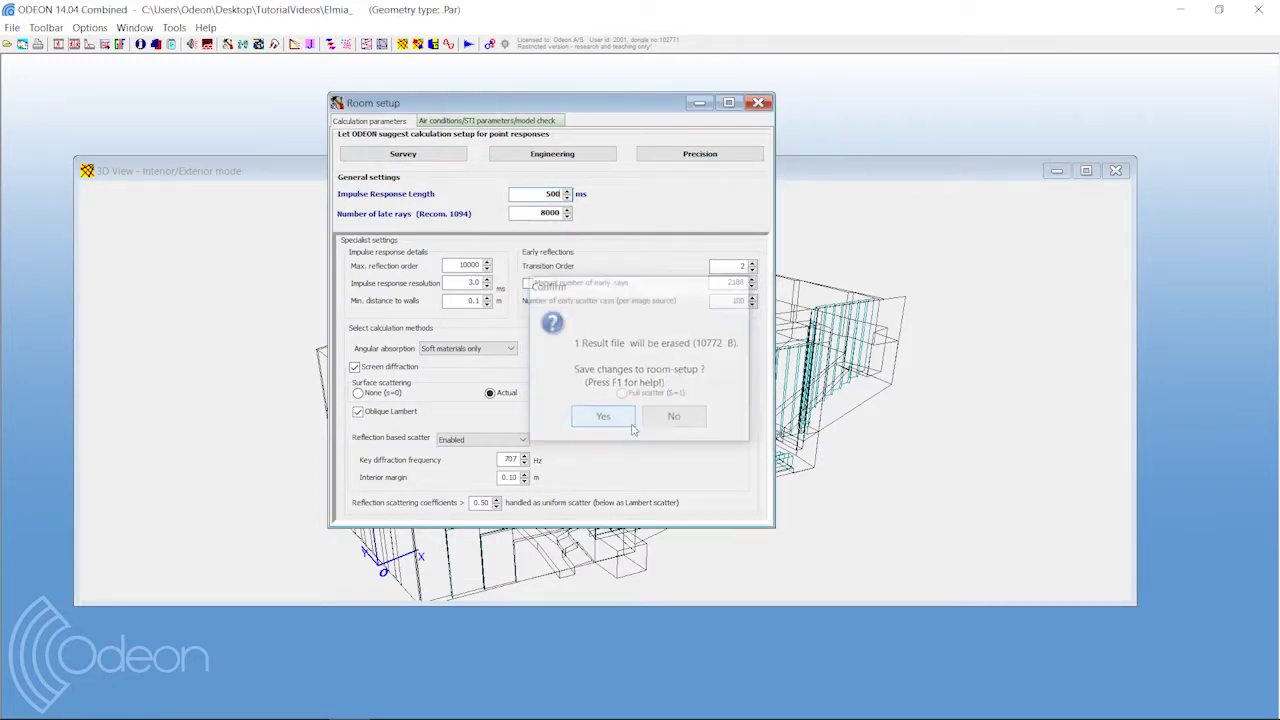
{"action": "left_click", "coordinate": [603, 417]}
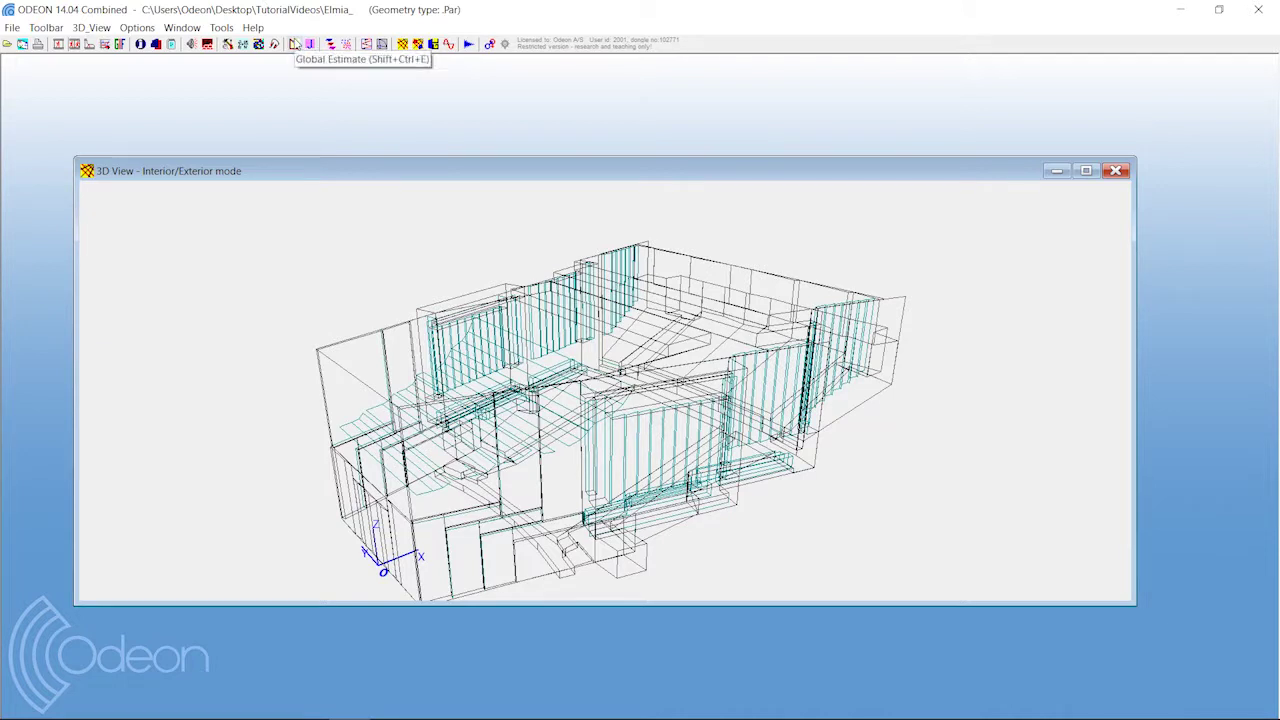
Run a Global Estimate with the 500 ms response length, derive the results, and check the estimated reverberation times.
{"action": "left_click", "coordinate": [296, 44]}
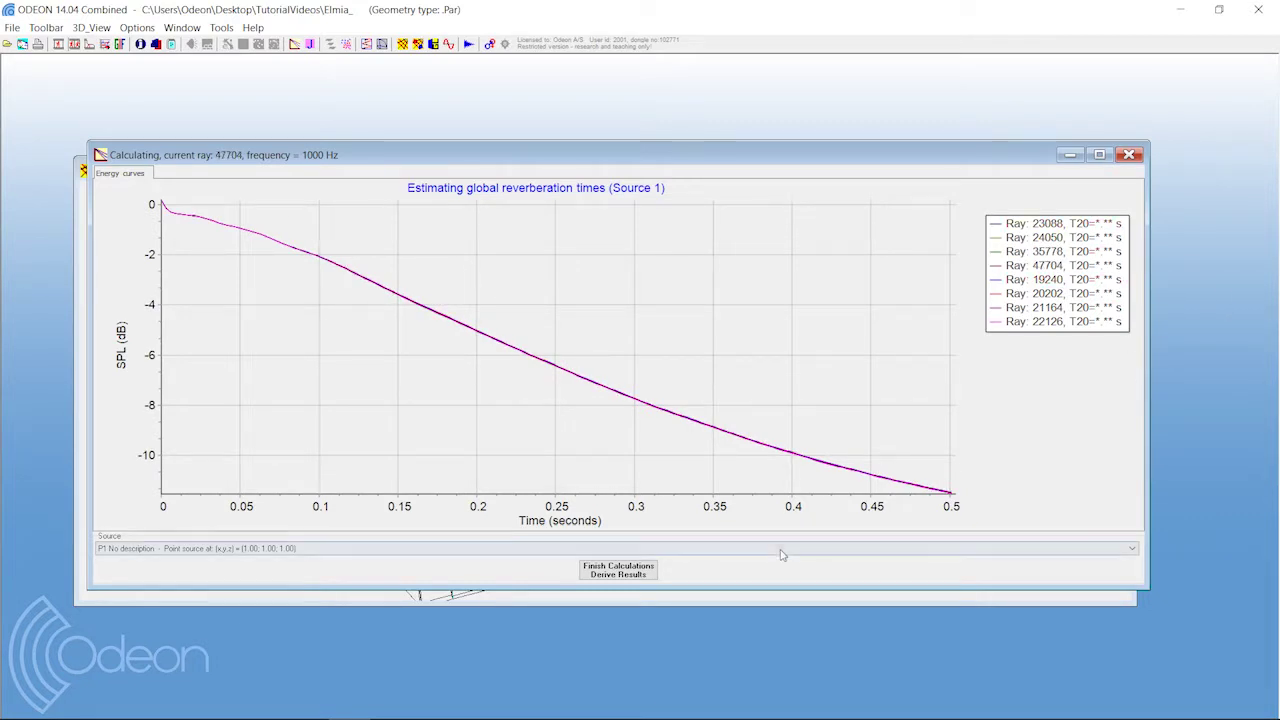
{"action": "left_click", "coordinate": [619, 569]}
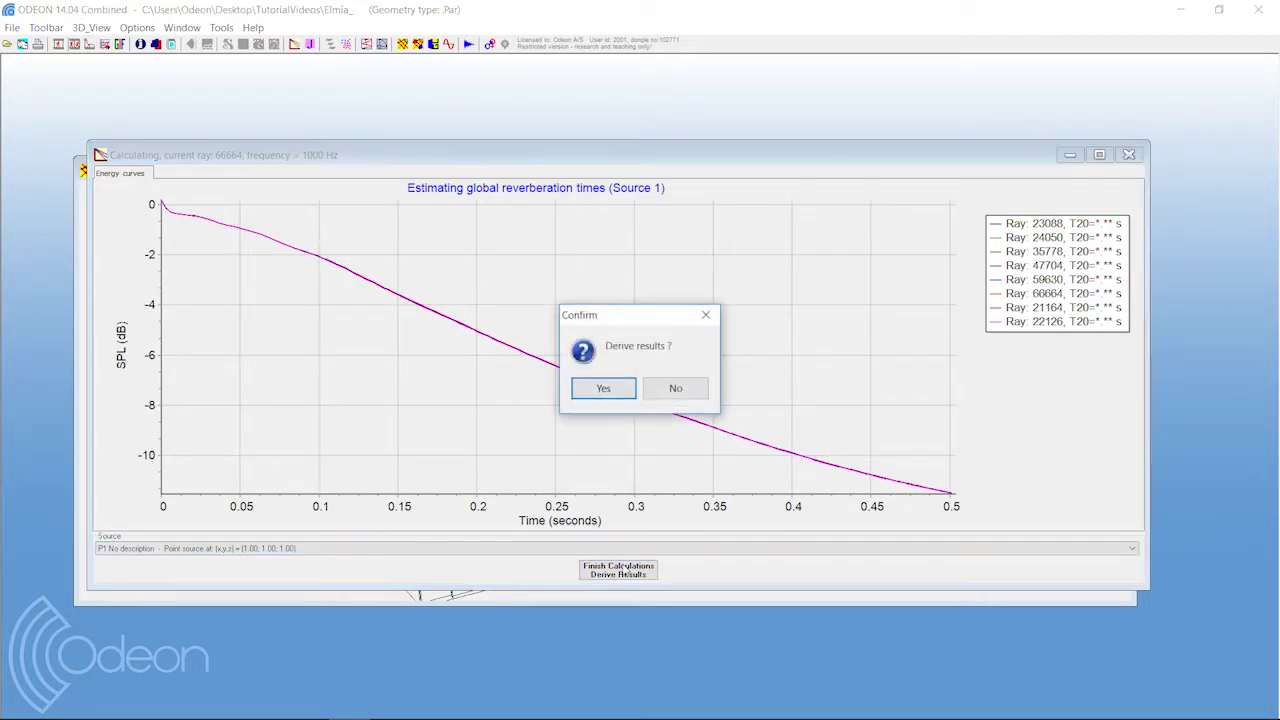
{"action": "left_click", "coordinate": [607, 386]}
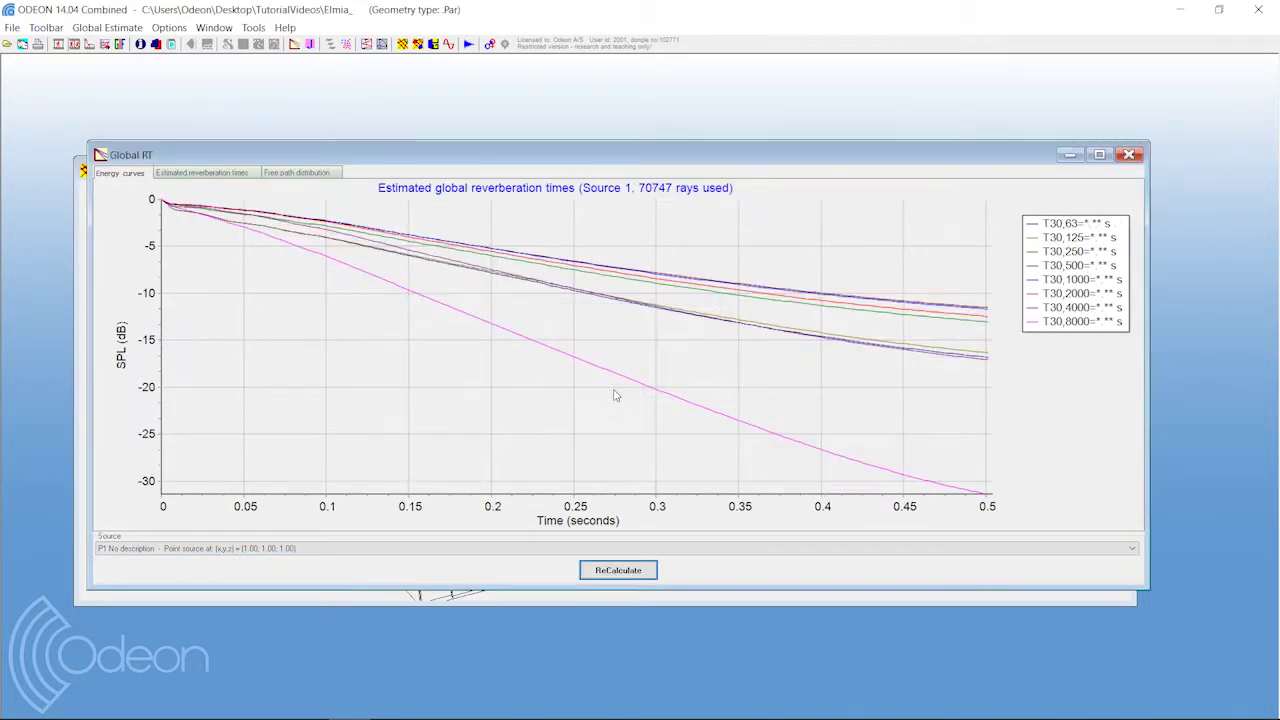
{"action": "left_click", "coordinate": [200, 175]}
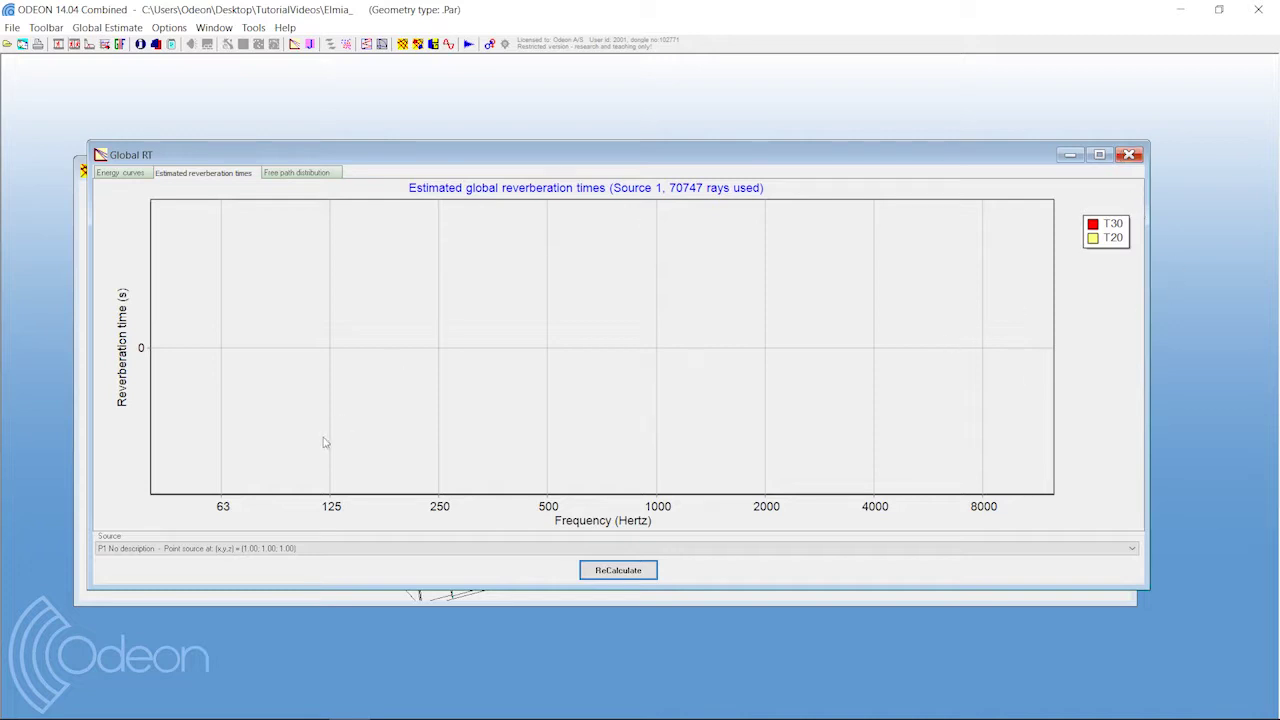
{"action": "left_click", "coordinate": [1138, 154]}
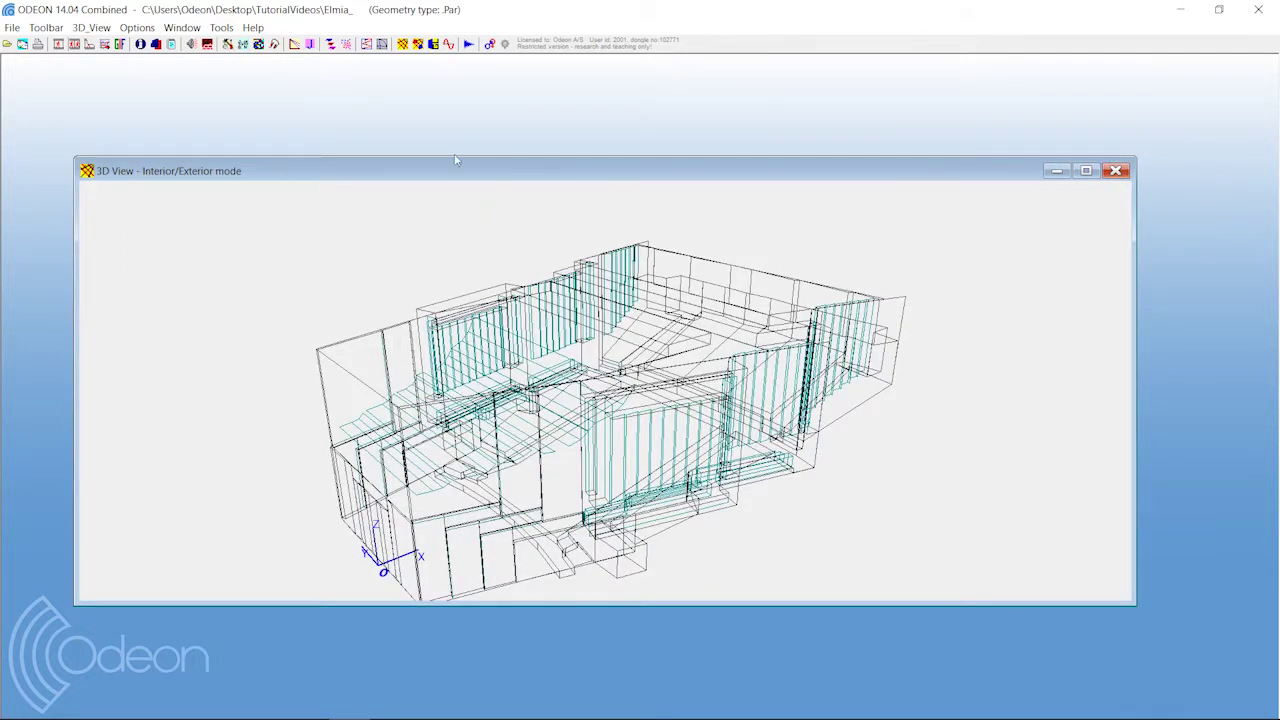
Reopen the room setup, set the impulse response length to 2000 ms, and save the changes on closing.
{"action": "left_click", "coordinate": [228, 44]}
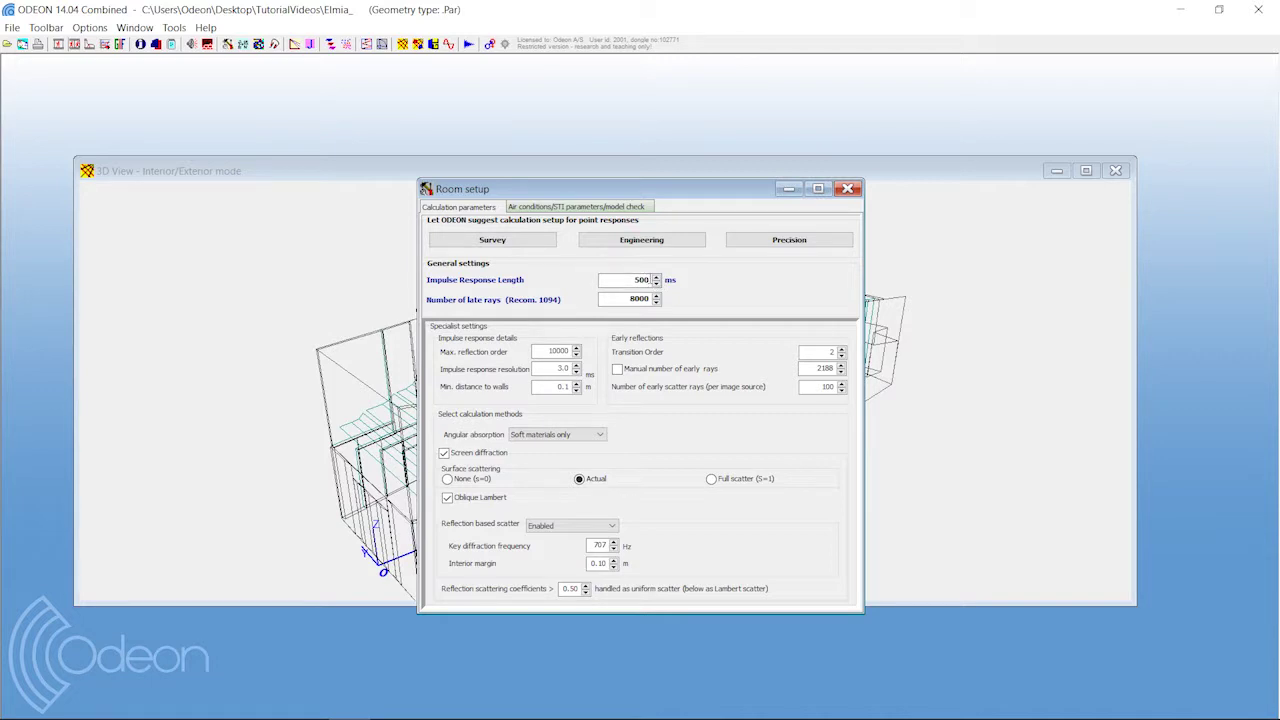
{"action": "left_click", "coordinate": [656, 278]}
{"action": "left_click", "coordinate": [656, 279]}
{"action": "double_click", "coordinate": [642, 280]}
{"action": "key", "text": "BackSpace"}
{"action": "type", "text": "2"}
{"action": "left_click", "coordinate": [847, 188]}
{"action": "left_click", "coordinate": [632, 424]}
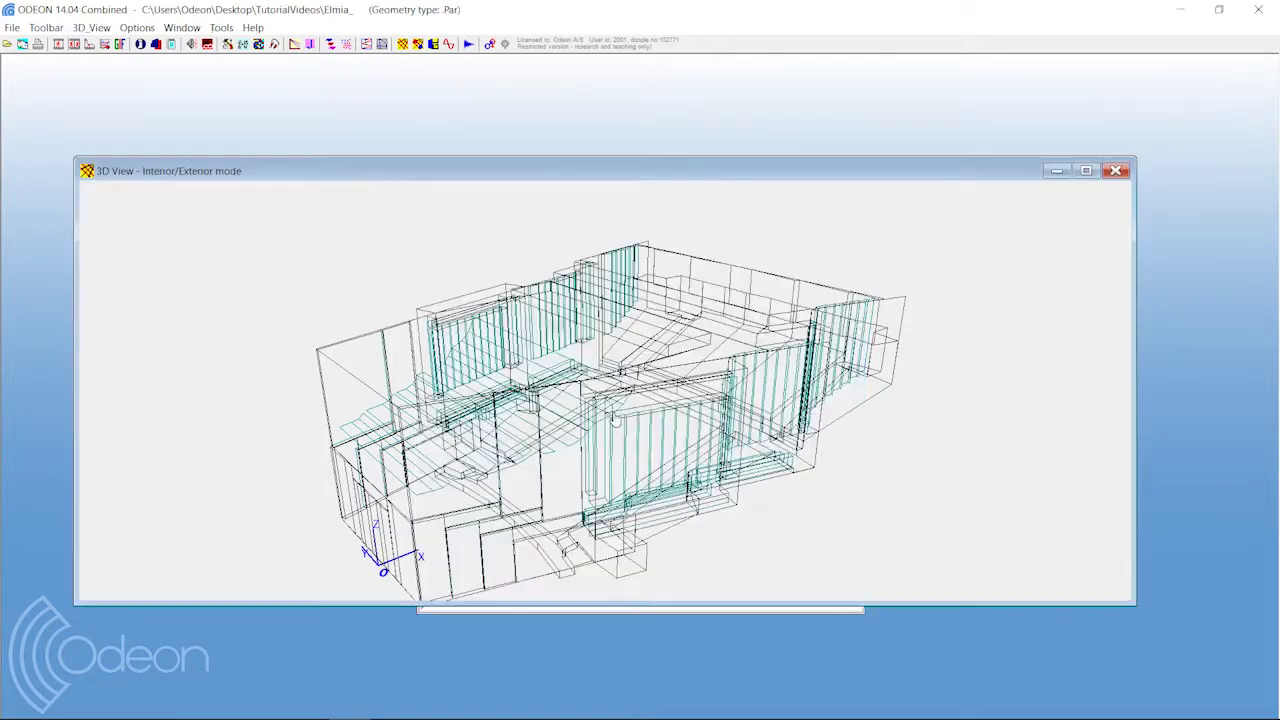
Rerun the Global Estimate with the 2000 ms response length, derive the results, and review the energy curves and reverberation times.
{"action": "left_click", "coordinate": [307, 45]}
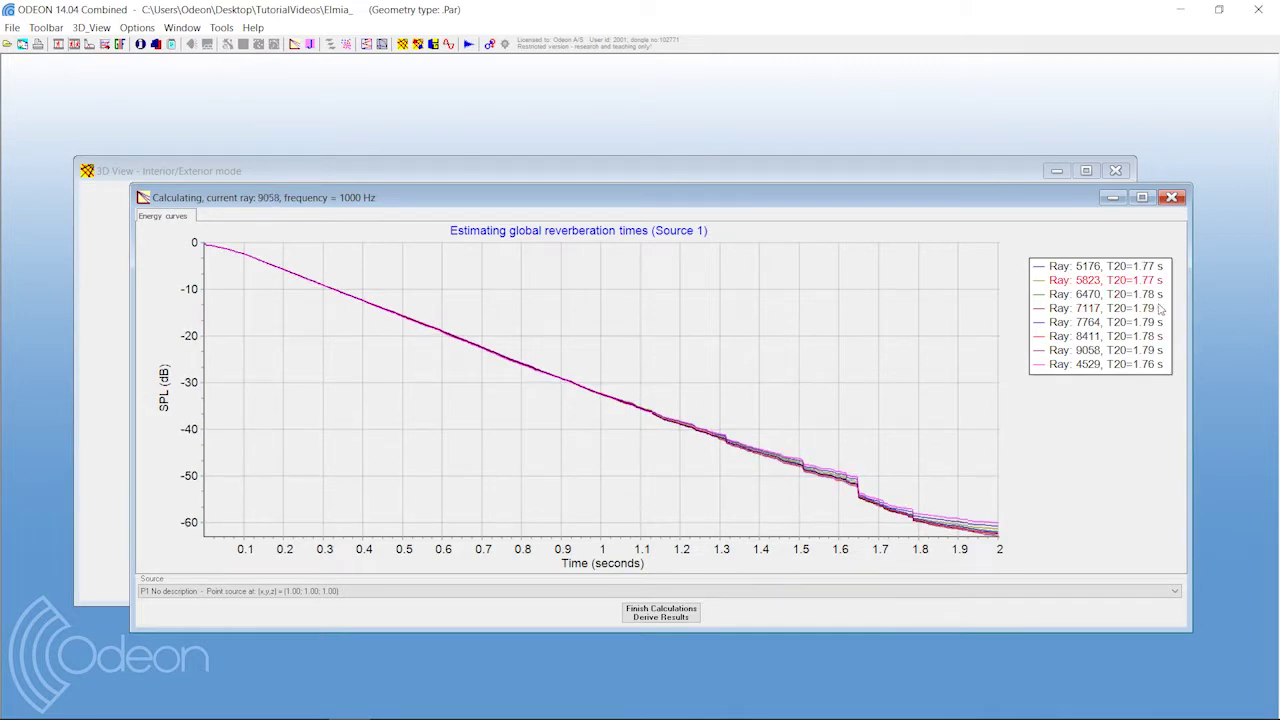
{"action": "left_click", "coordinate": [653, 617]}
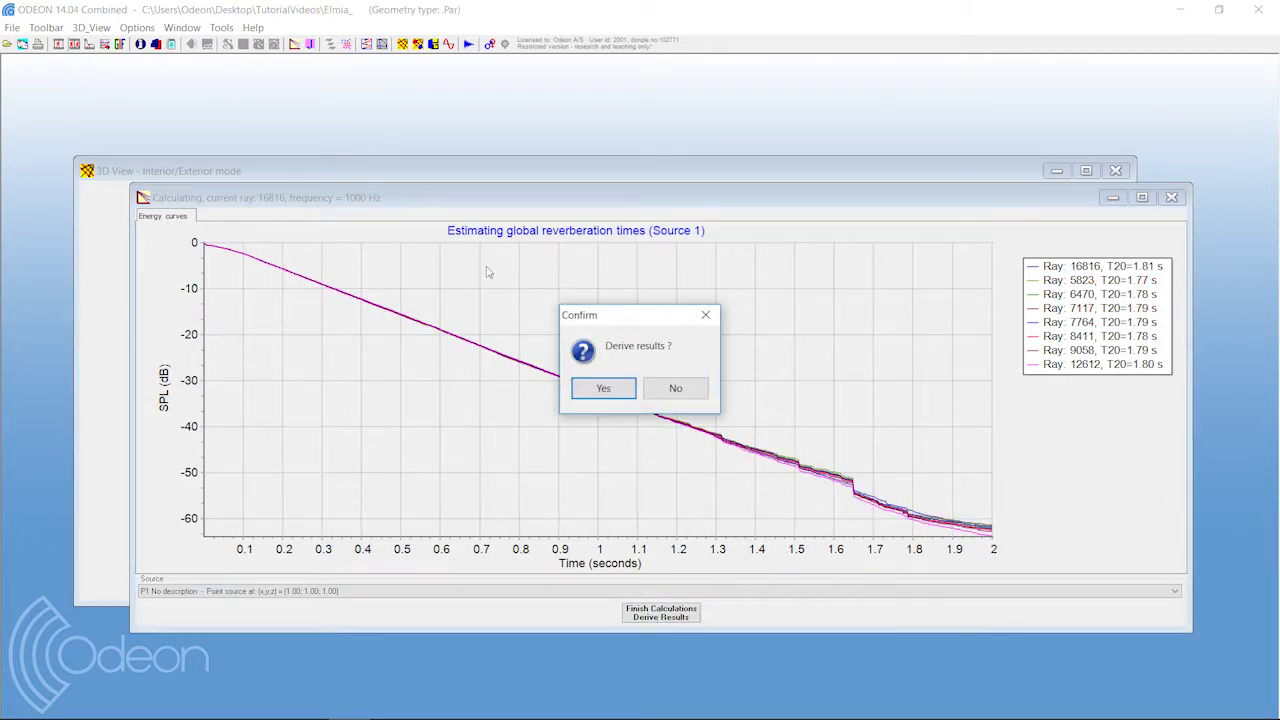
{"action": "left_click", "coordinate": [607, 389]}
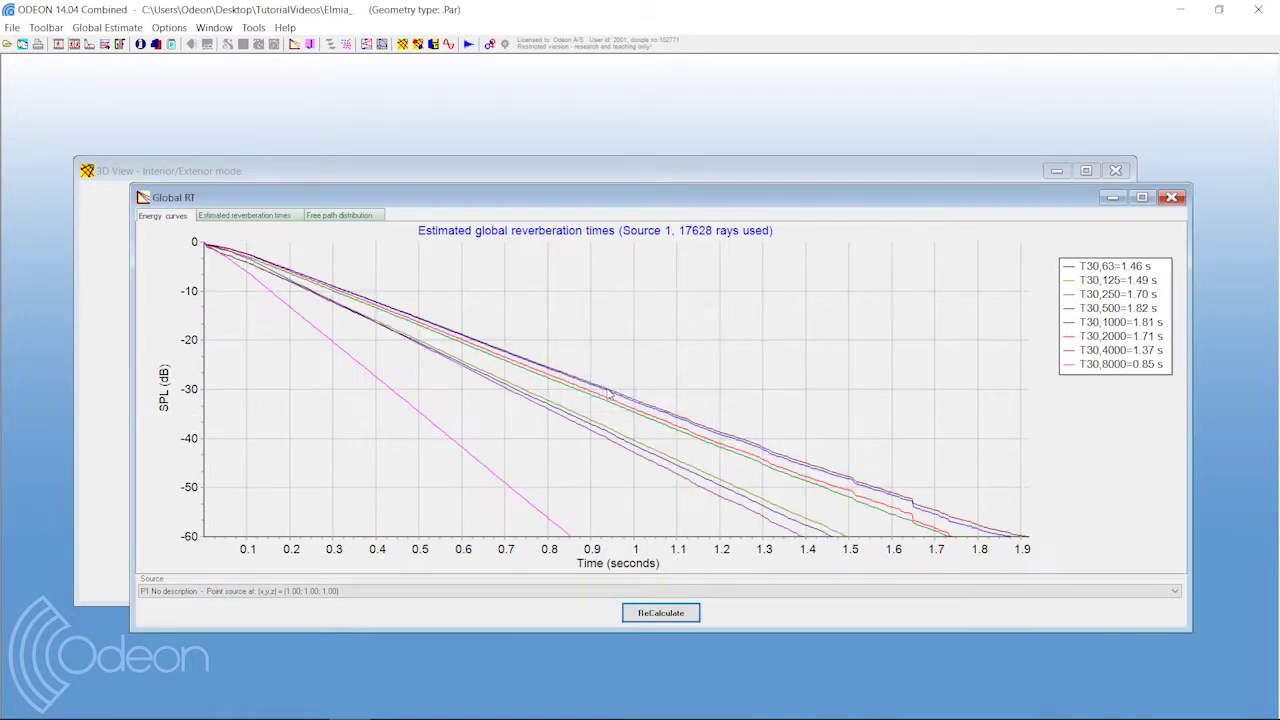
{"action": "left_click", "coordinate": [247, 217]}
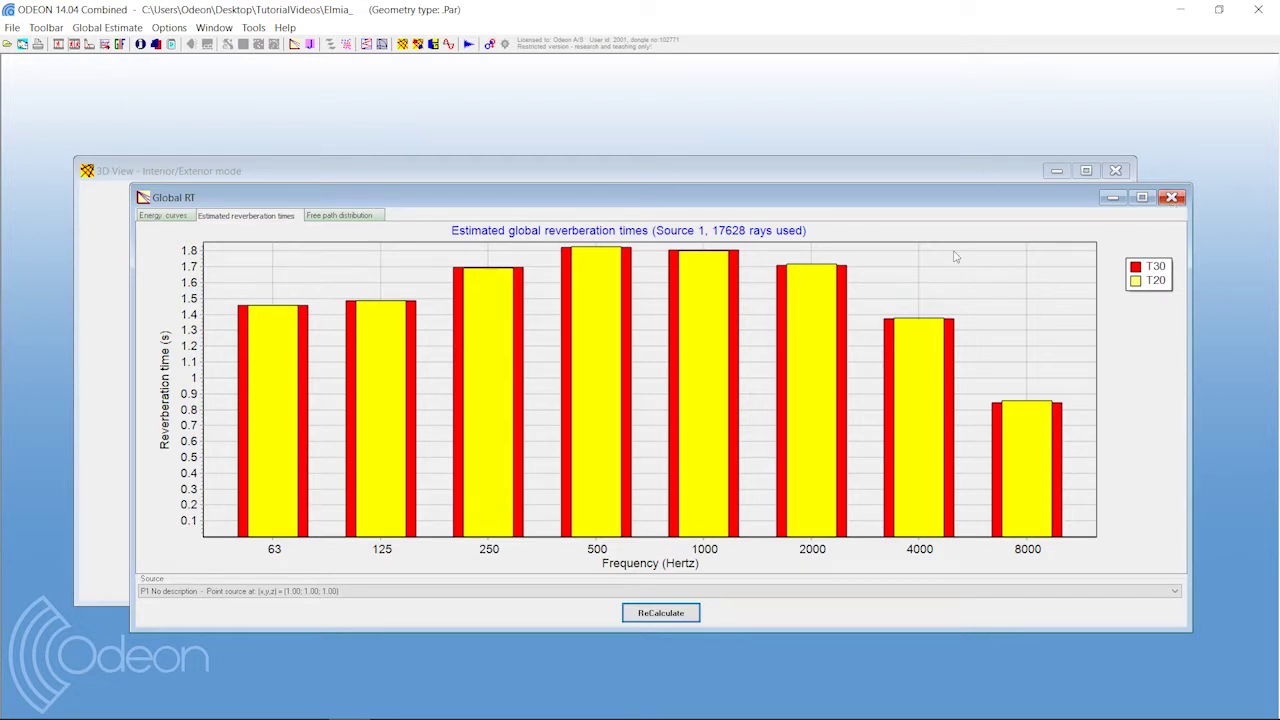
{"action": "left_click", "coordinate": [1172, 198]}
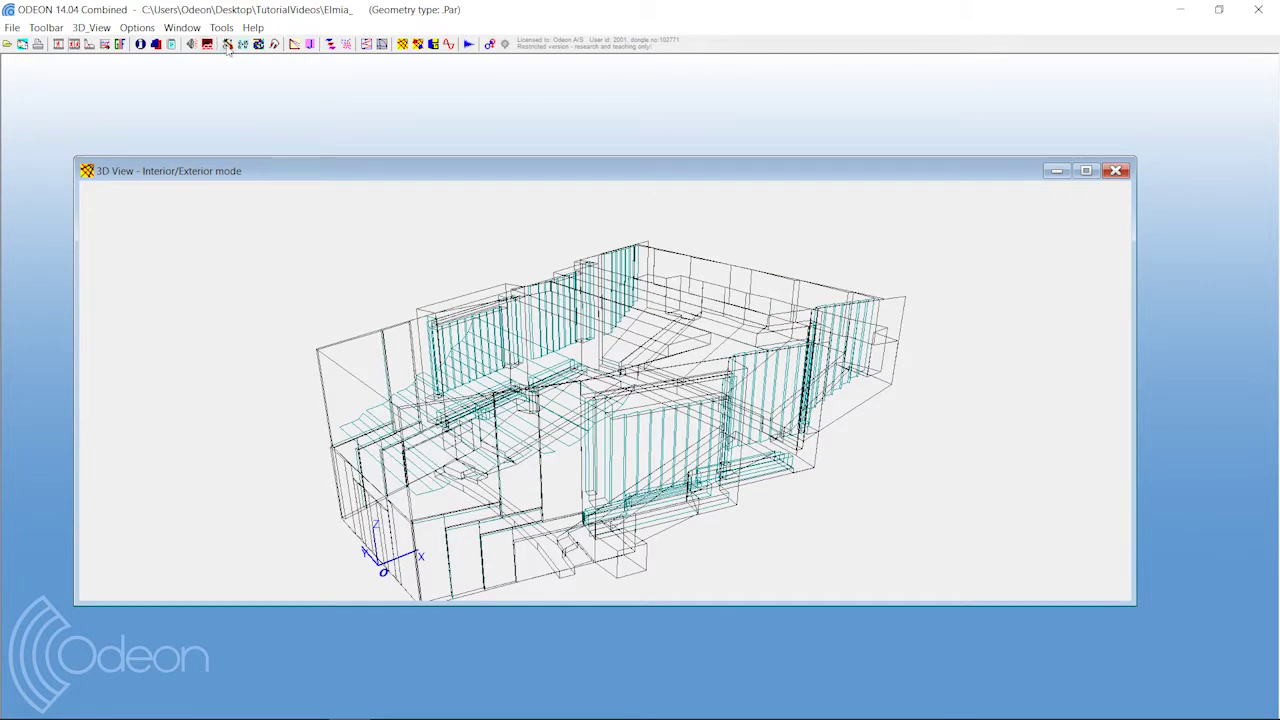
Apply the Survey preset in the room setup, set the number of late rays to 100, and close the setup.
{"action": "left_click", "coordinate": [227, 45]}
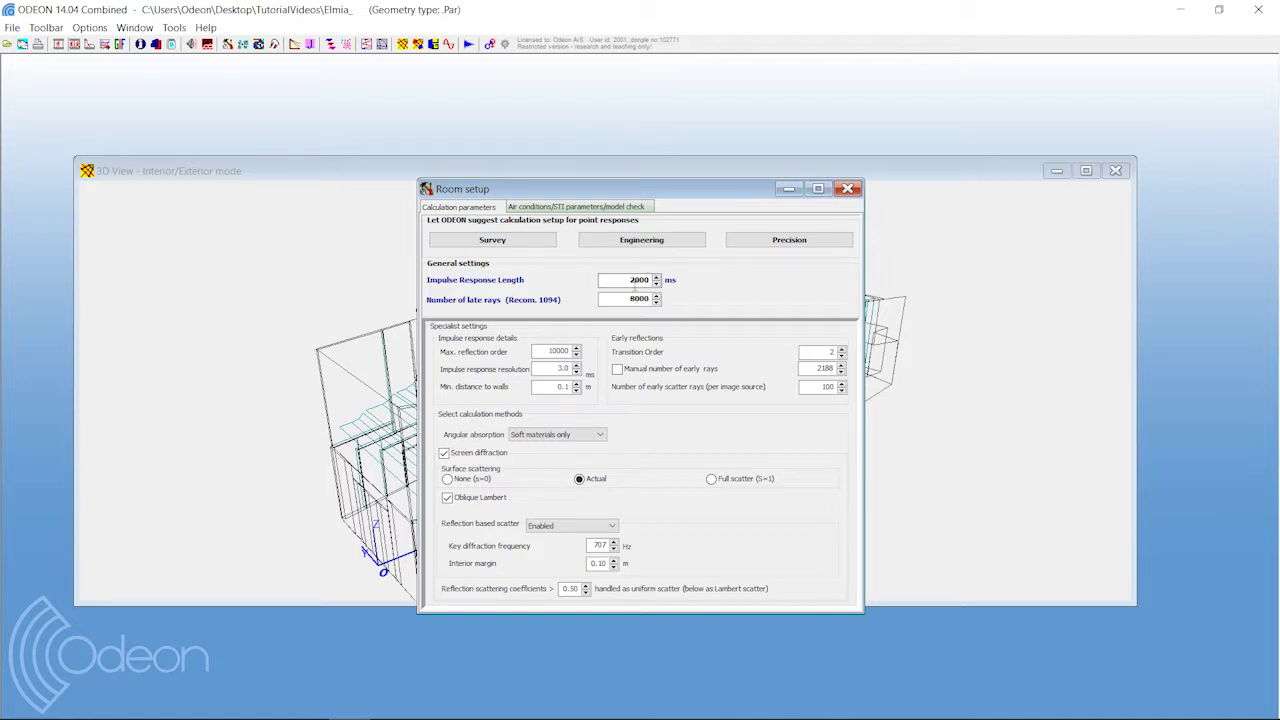
{"action": "double_click", "coordinate": [634, 283]}
{"action": "left_click_drag", "start_coordinate": [629, 301], "coordinate": [650, 301]}
{"action": "left_click", "coordinate": [632, 301]}
{"action": "left_click", "coordinate": [515, 243]}
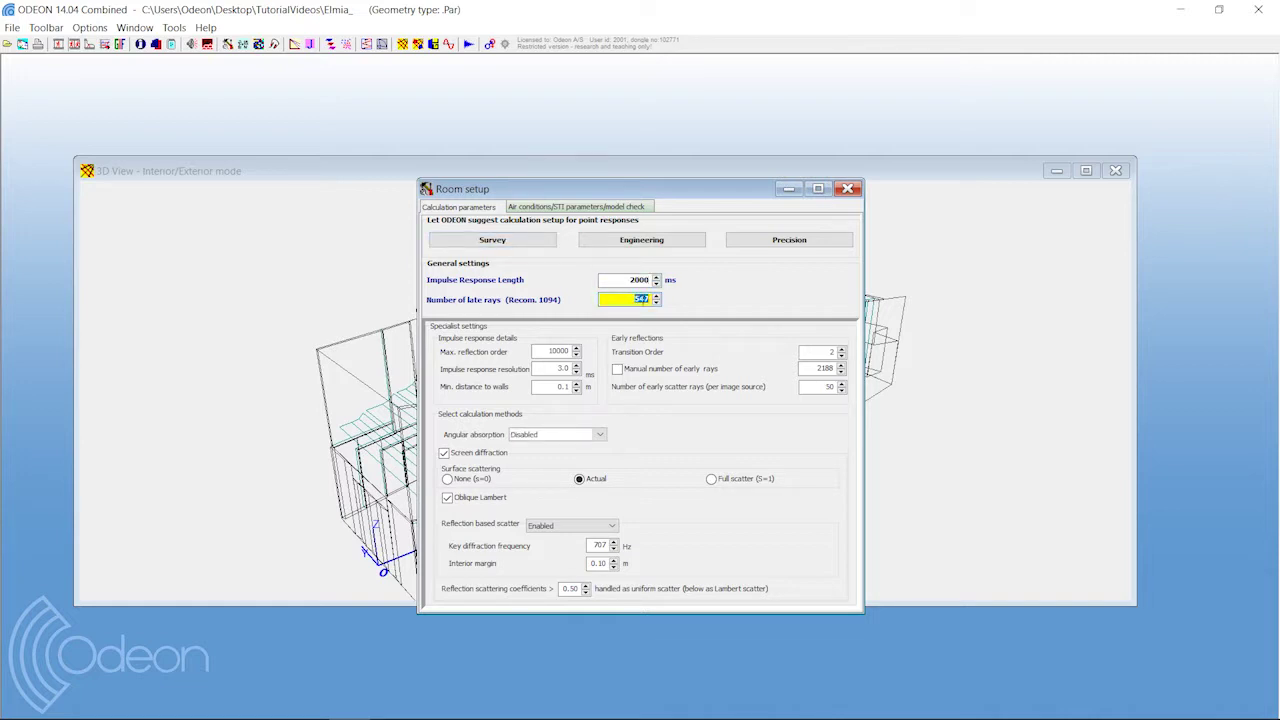
{"action": "type", "text": "100"}
{"action": "left_click", "coordinate": [847, 190]}
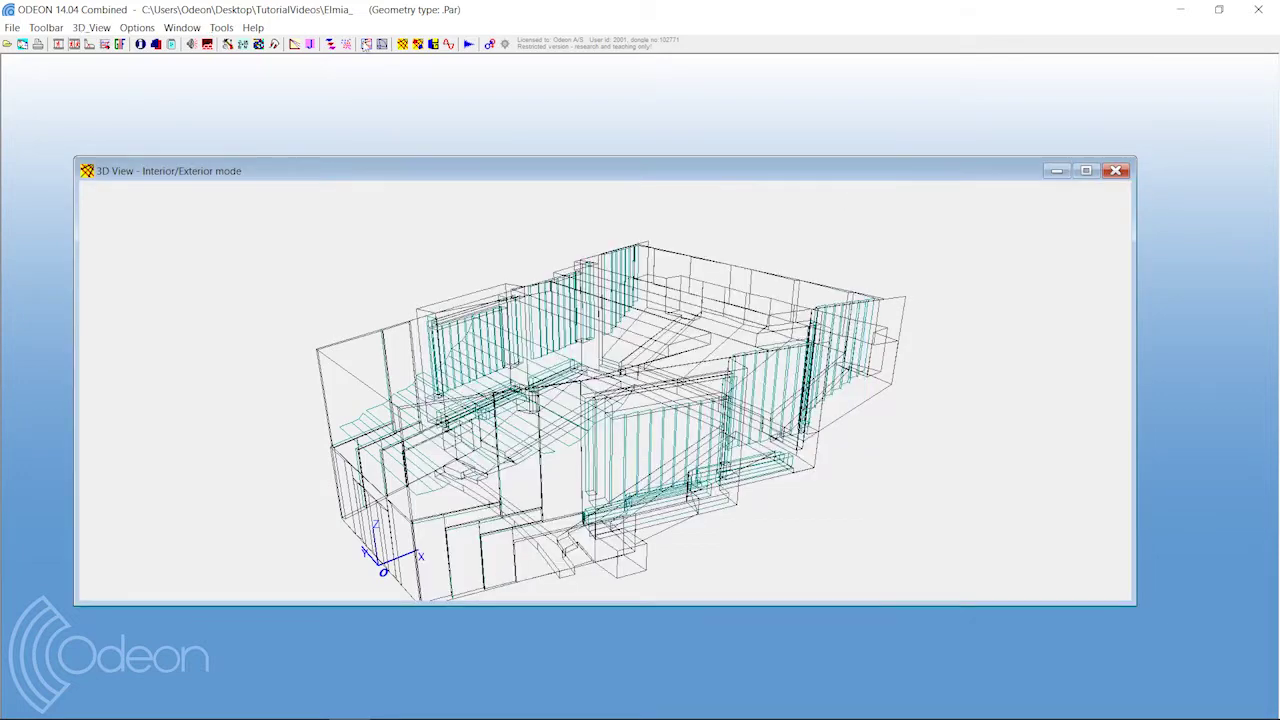
Open the job list and run job 1 to calculate its single point response.
{"action": "left_click", "coordinate": [309, 44]}
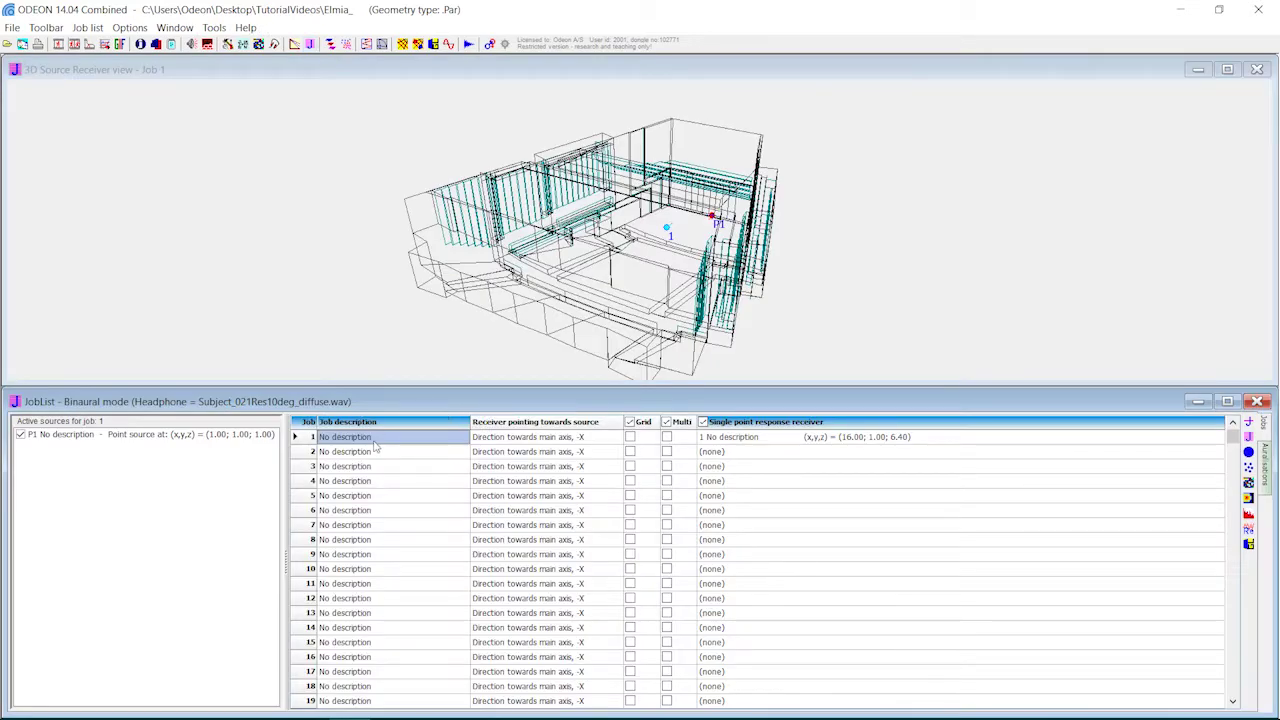
{"action": "left_click", "coordinate": [528, 438]}
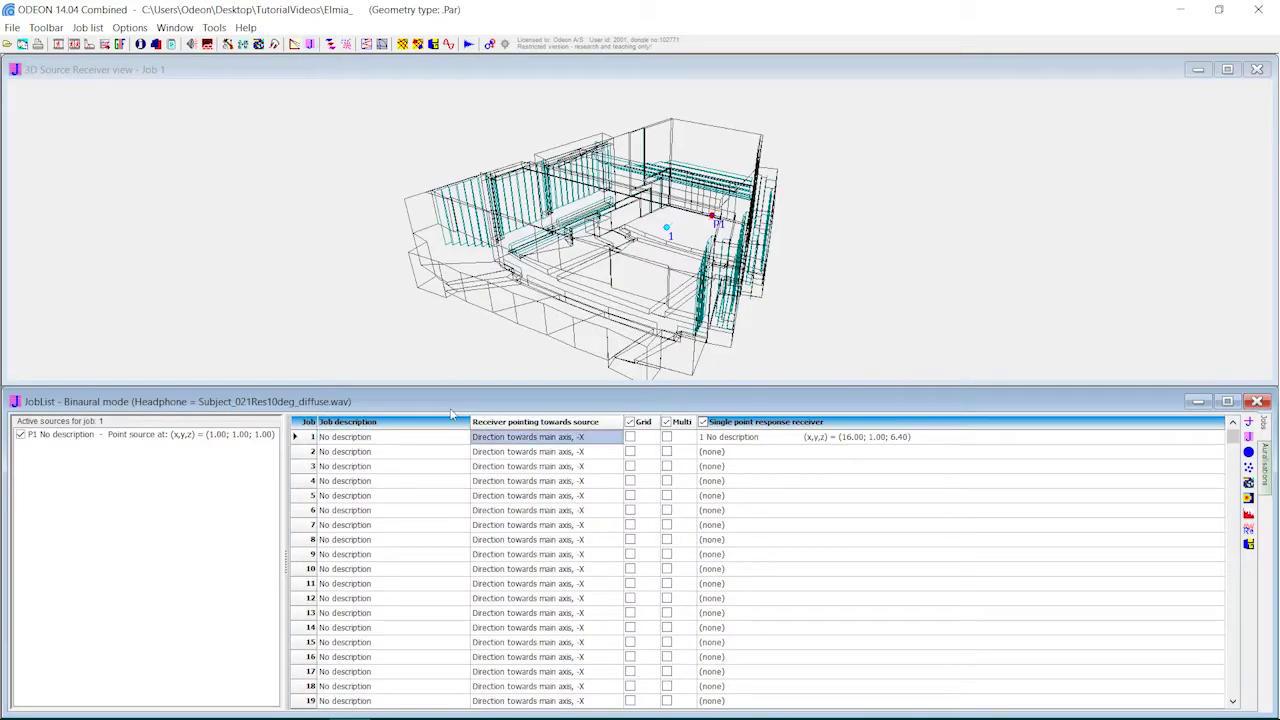
{"action": "left_click", "coordinate": [1248, 423]}
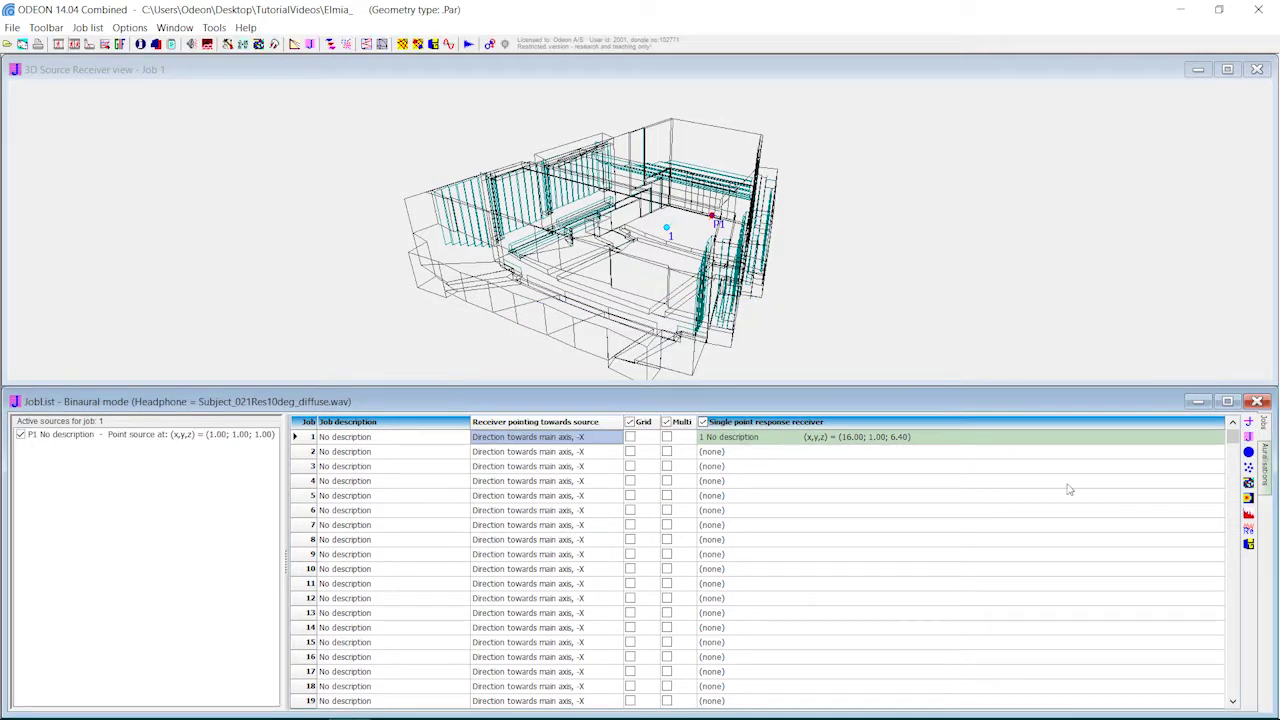
Open the calculated single point response of job 1 to view its parameter curves.
{"action": "left_click_drag", "start_coordinate": [873, 318], "coordinate": [940, 315]}
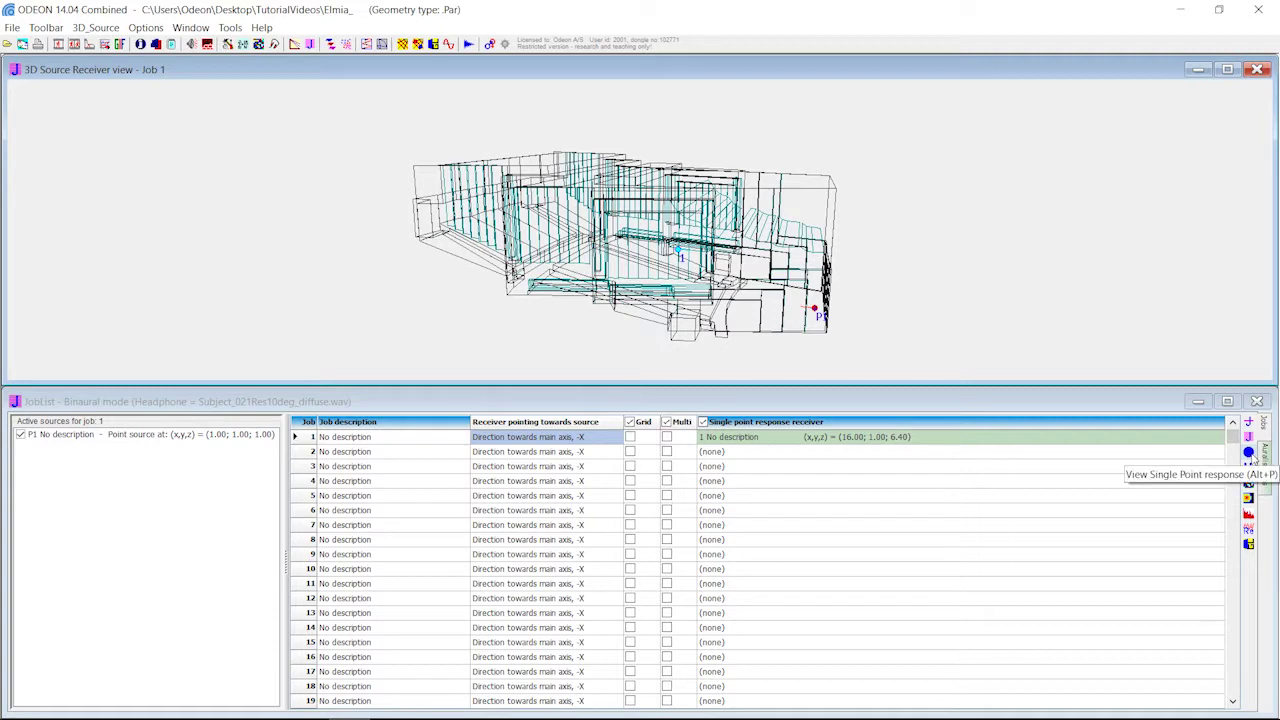
{"action": "left_click", "coordinate": [1249, 453]}
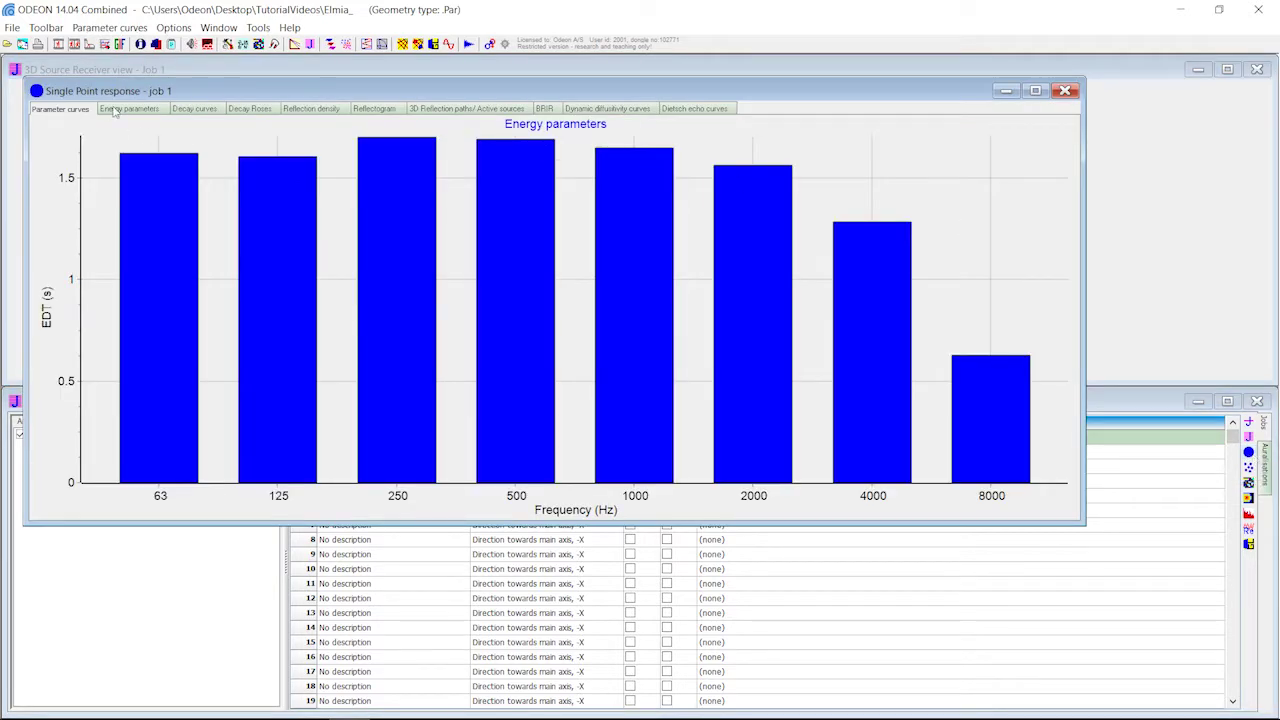
{"action": "left_click_drag", "start_coordinate": [212, 94], "coordinate": [285, 136]}
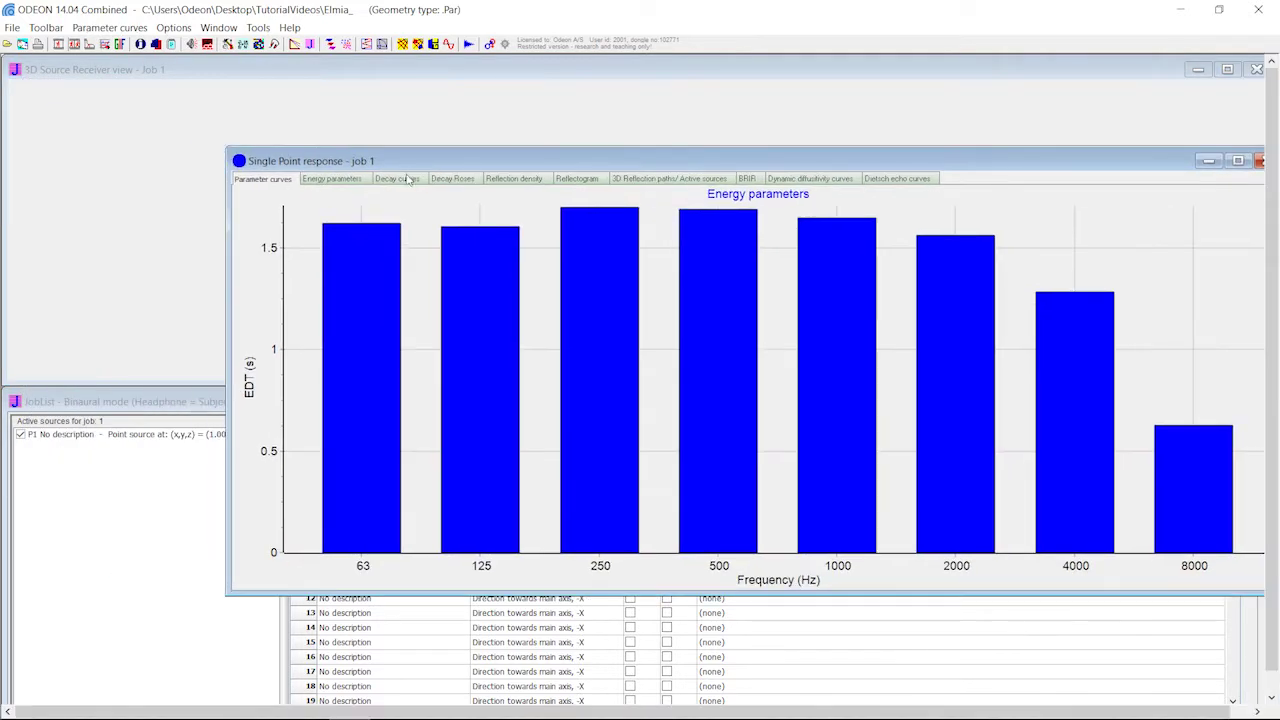
Examine the decay curves of job 1's single point response and close the response window.
{"action": "left_click", "coordinate": [407, 183]}
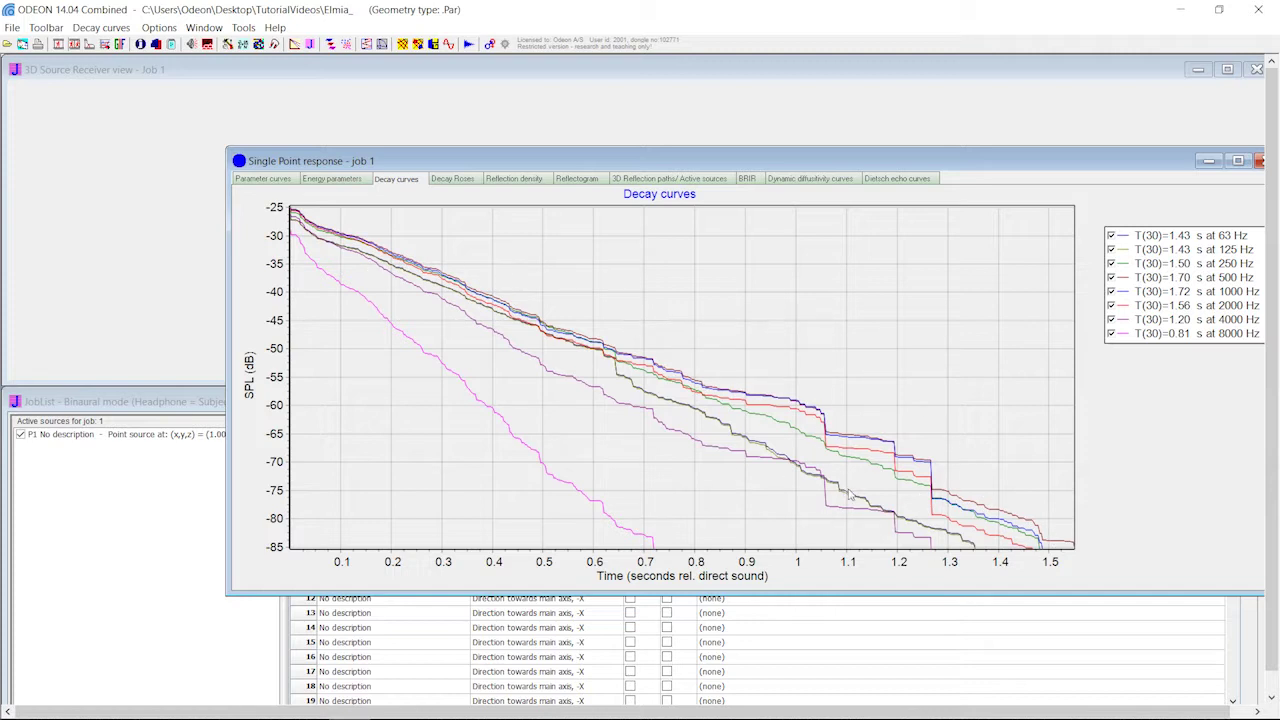
{"action": "left_click_drag", "start_coordinate": [999, 164], "coordinate": [817, 155]}
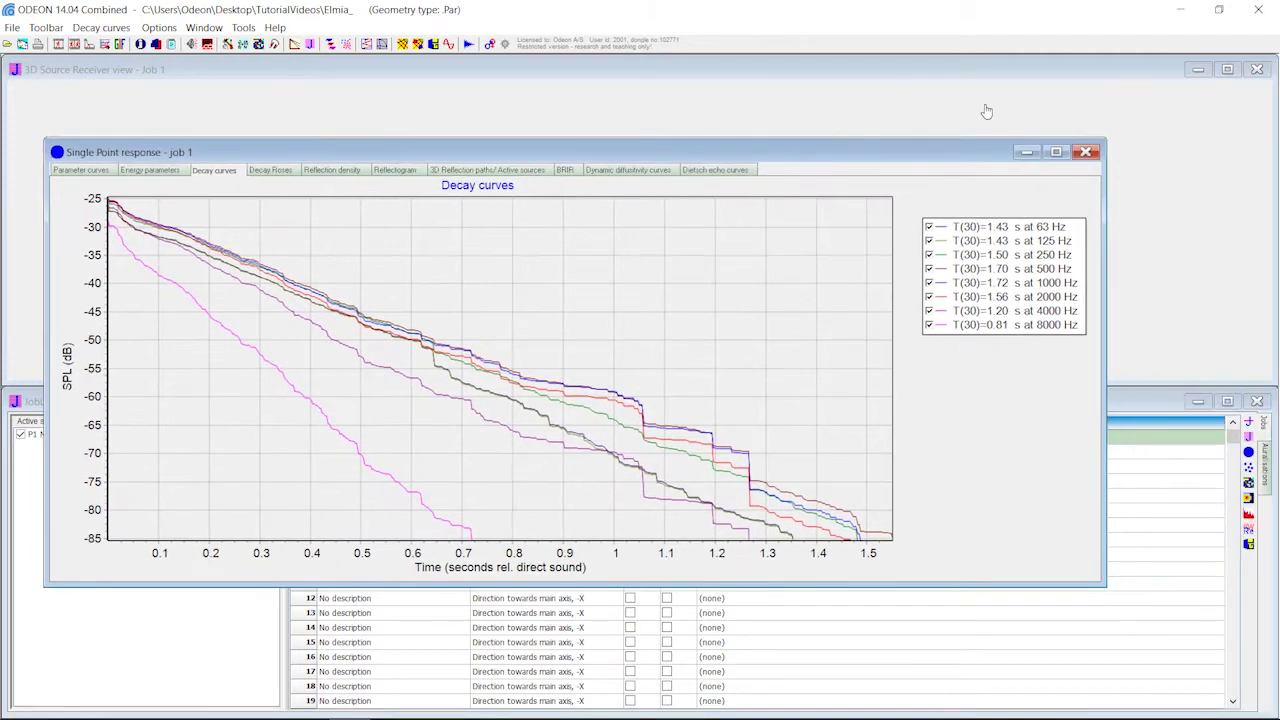
{"action": "left_click", "coordinate": [1086, 152]}
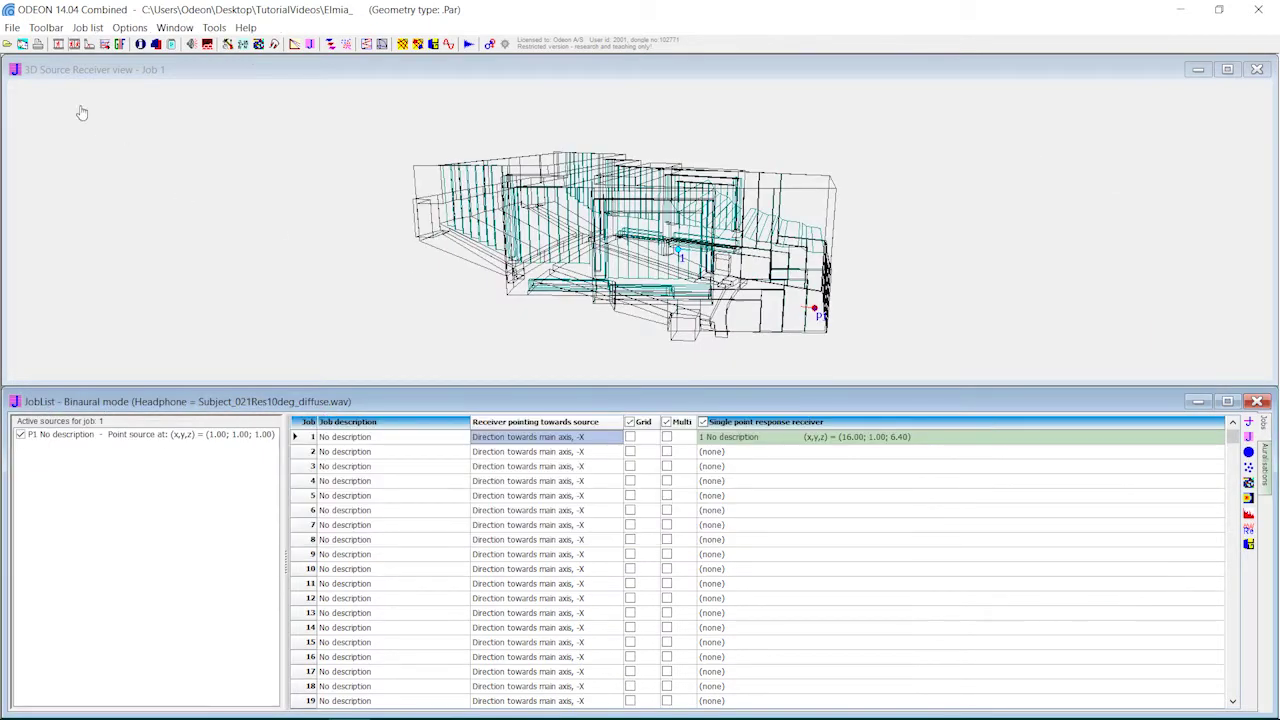
Apply the Engineering preset in the room setup, set the number of late rays to 2000, and save the changes.
{"action": "left_click", "coordinate": [228, 45]}
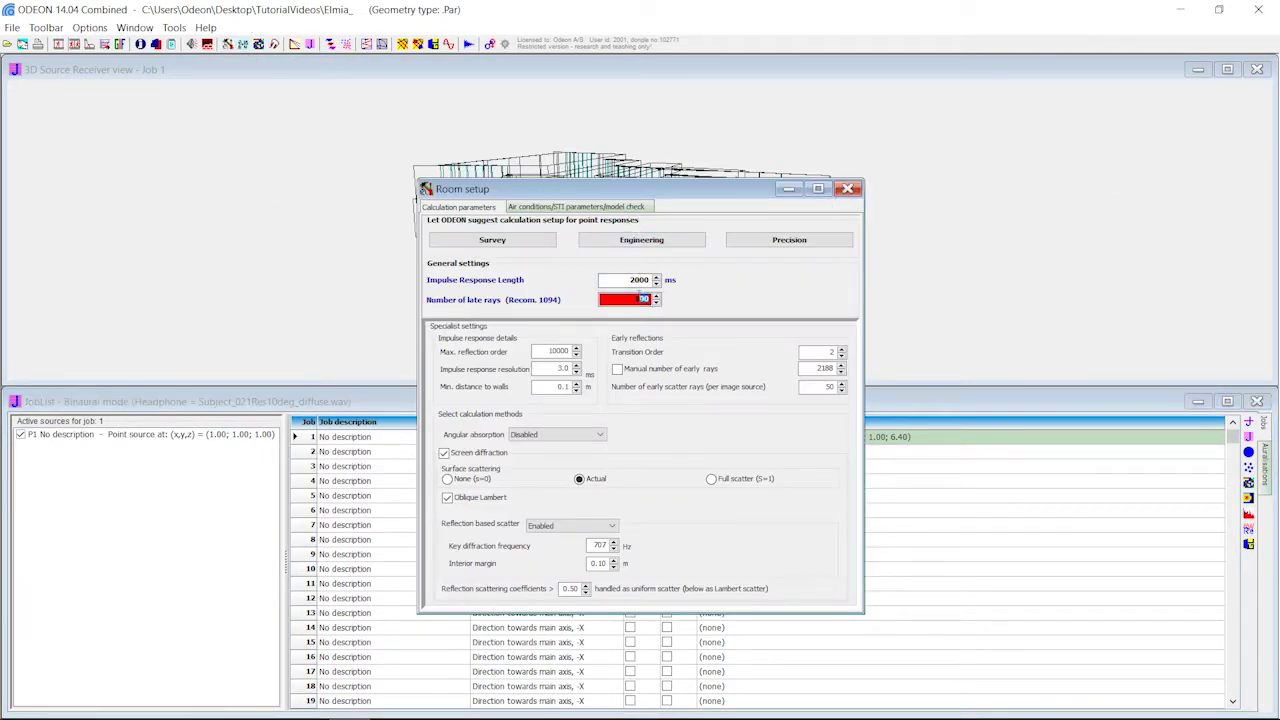
{"action": "left_click", "coordinate": [642, 246]}
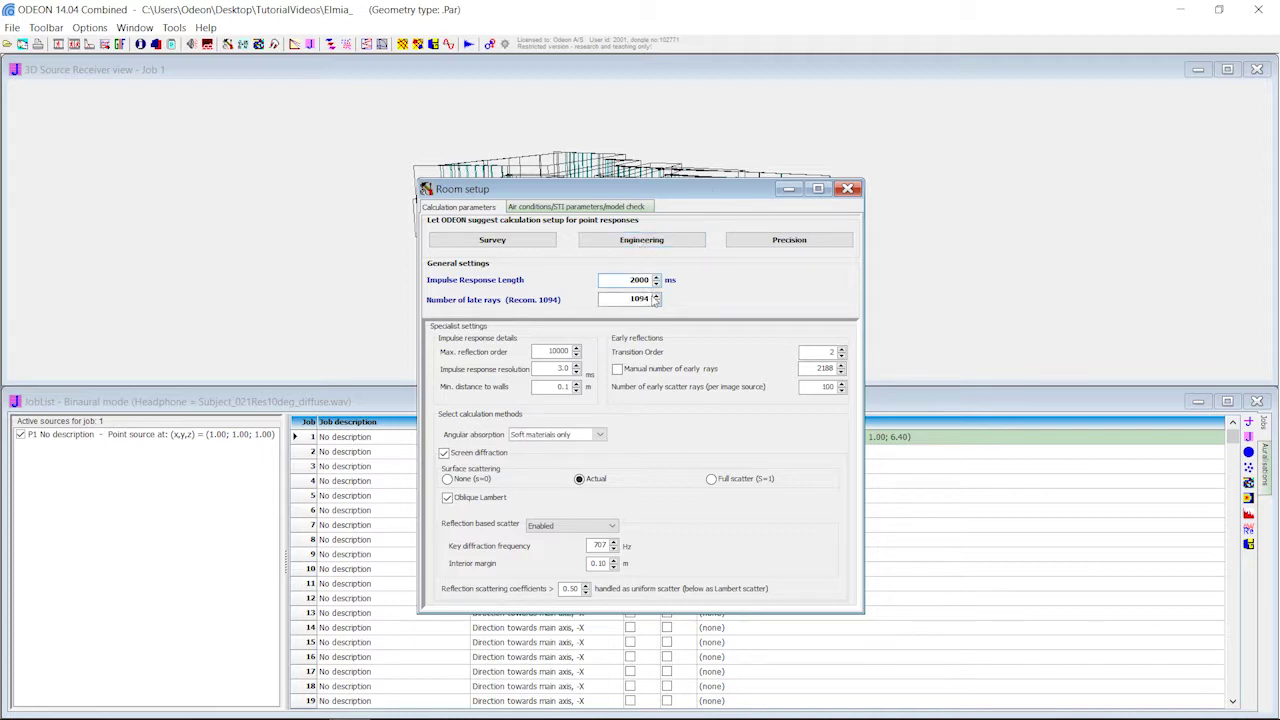
{"action": "double_click", "coordinate": [648, 299]}
{"action": "type", "text": "2000"}
{"action": "left_click", "coordinate": [849, 189]}
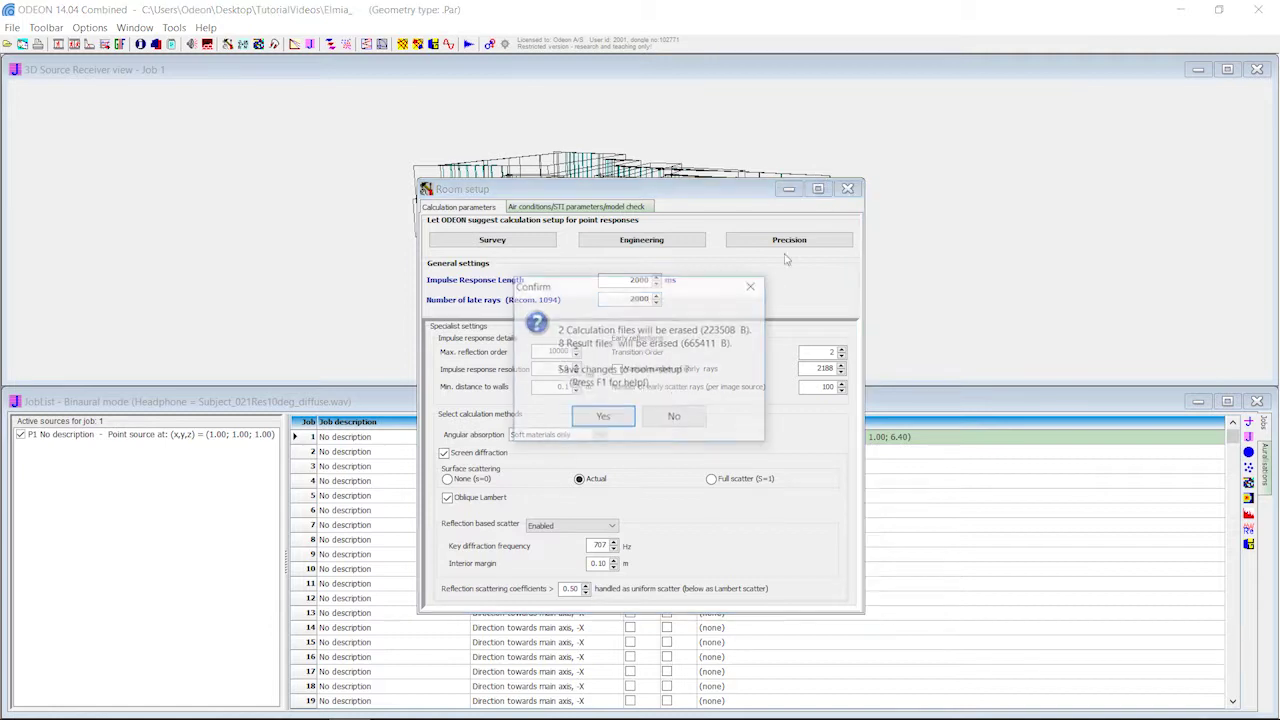
{"action": "left_click", "coordinate": [603, 419]}
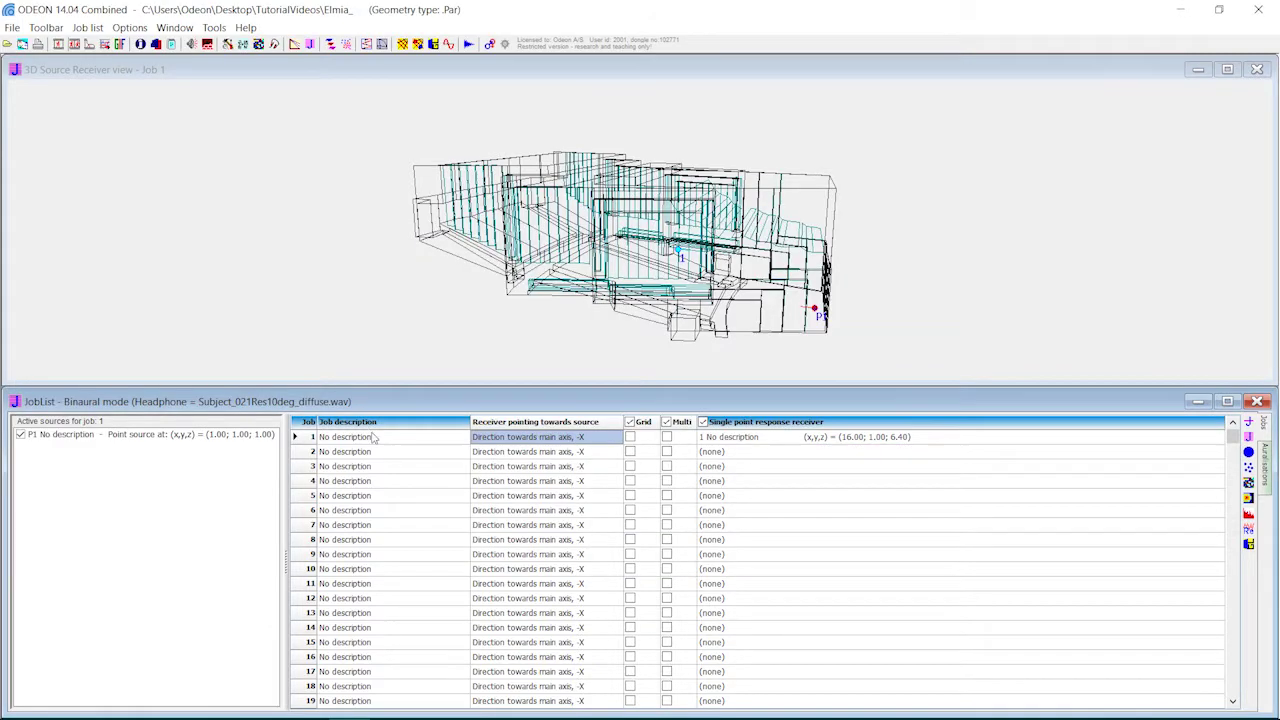
Recalculate job 1's single point response, review its energy parameters and decay curves, and close the results.
{"action": "left_click", "coordinate": [1250, 422]}
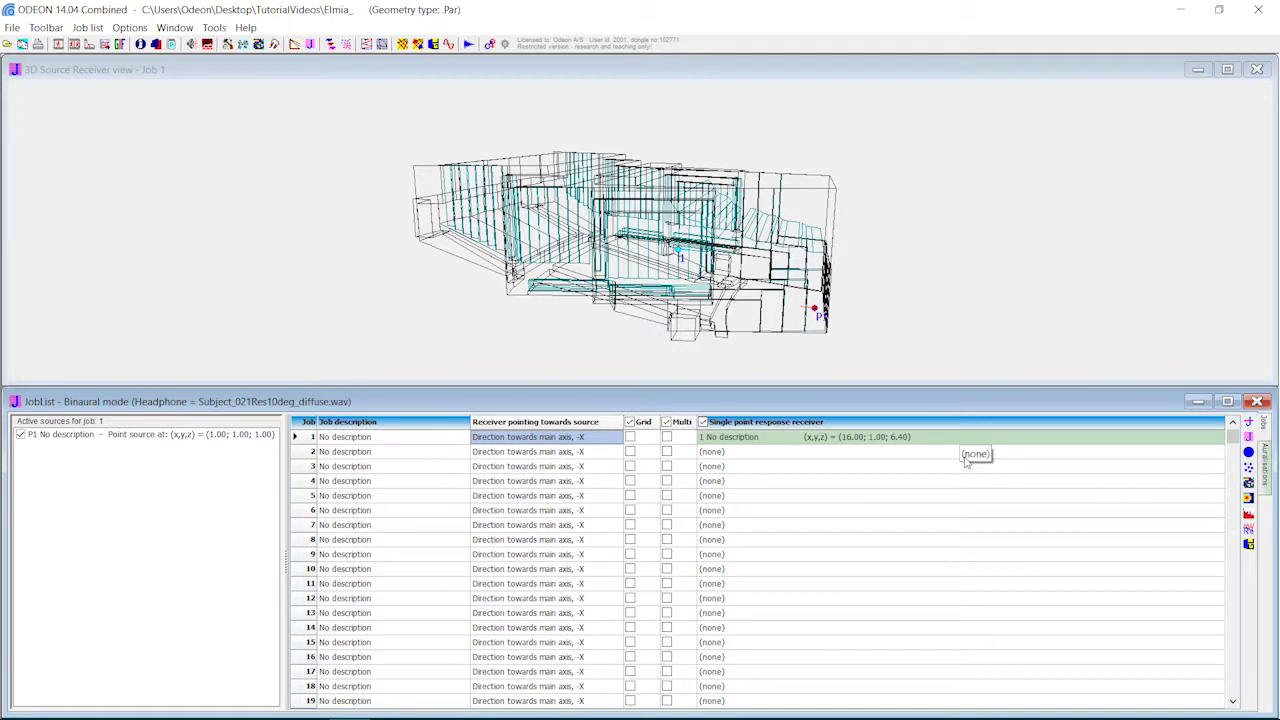
{"action": "left_click", "coordinate": [1248, 453]}
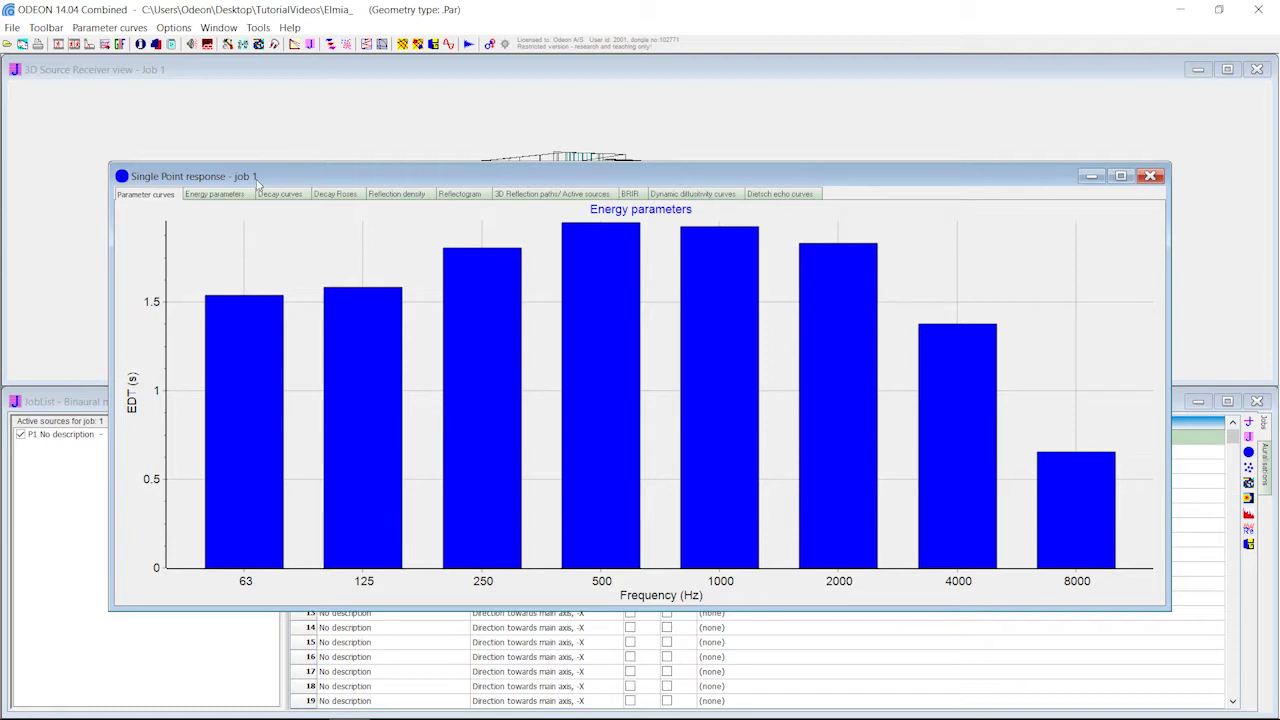
{"action": "left_click_drag", "start_coordinate": [258, 179], "coordinate": [261, 137]}
{"action": "left_click", "coordinate": [217, 153]}
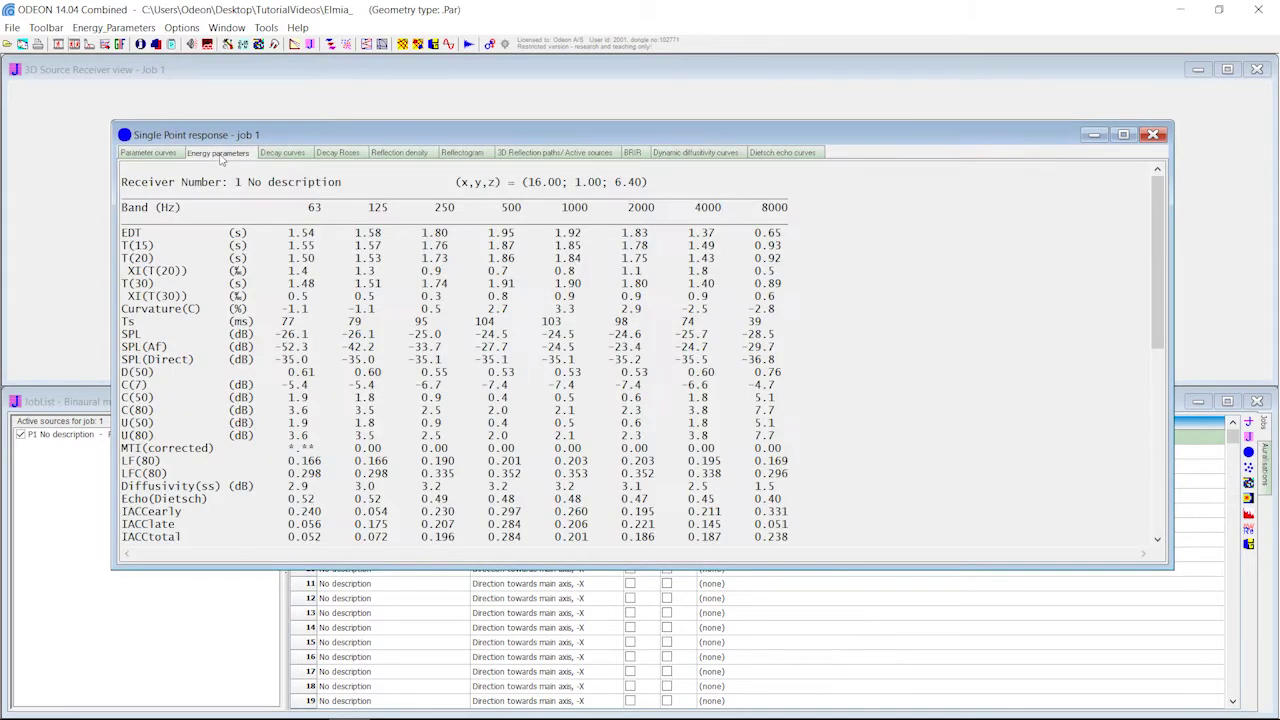
{"action": "left_click", "coordinate": [284, 157]}
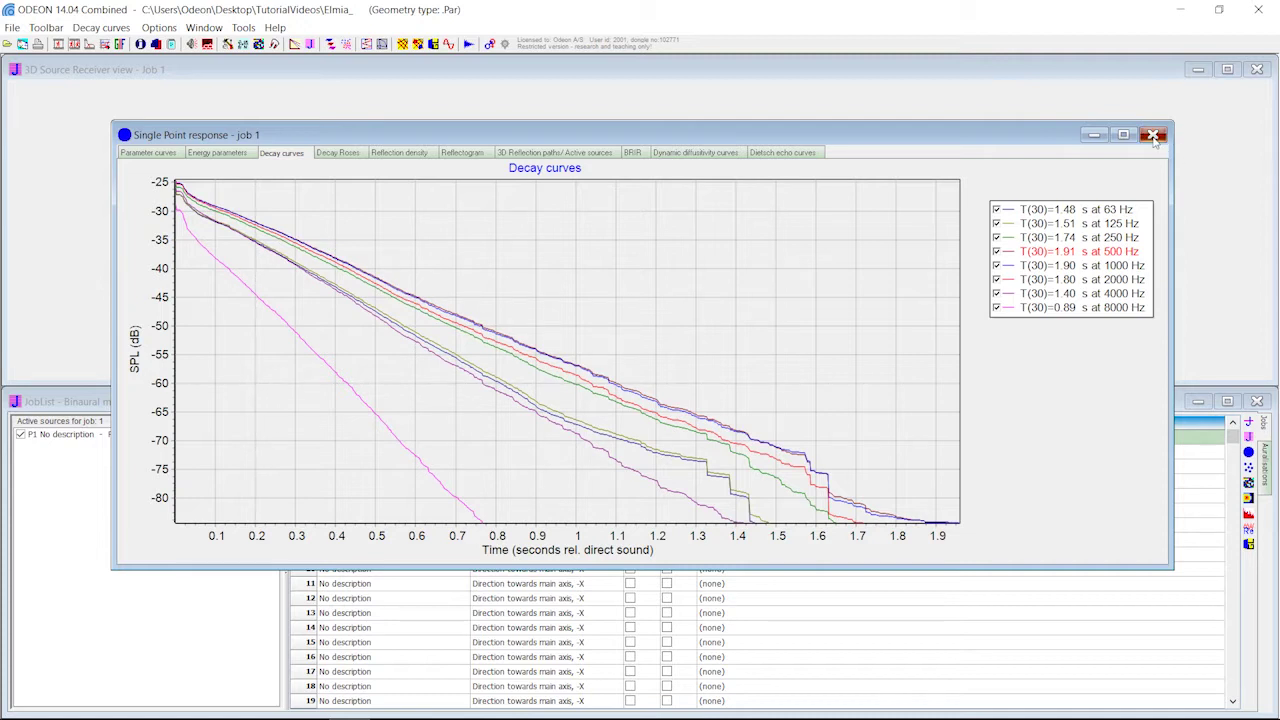
{"action": "left_click", "coordinate": [1153, 135]}
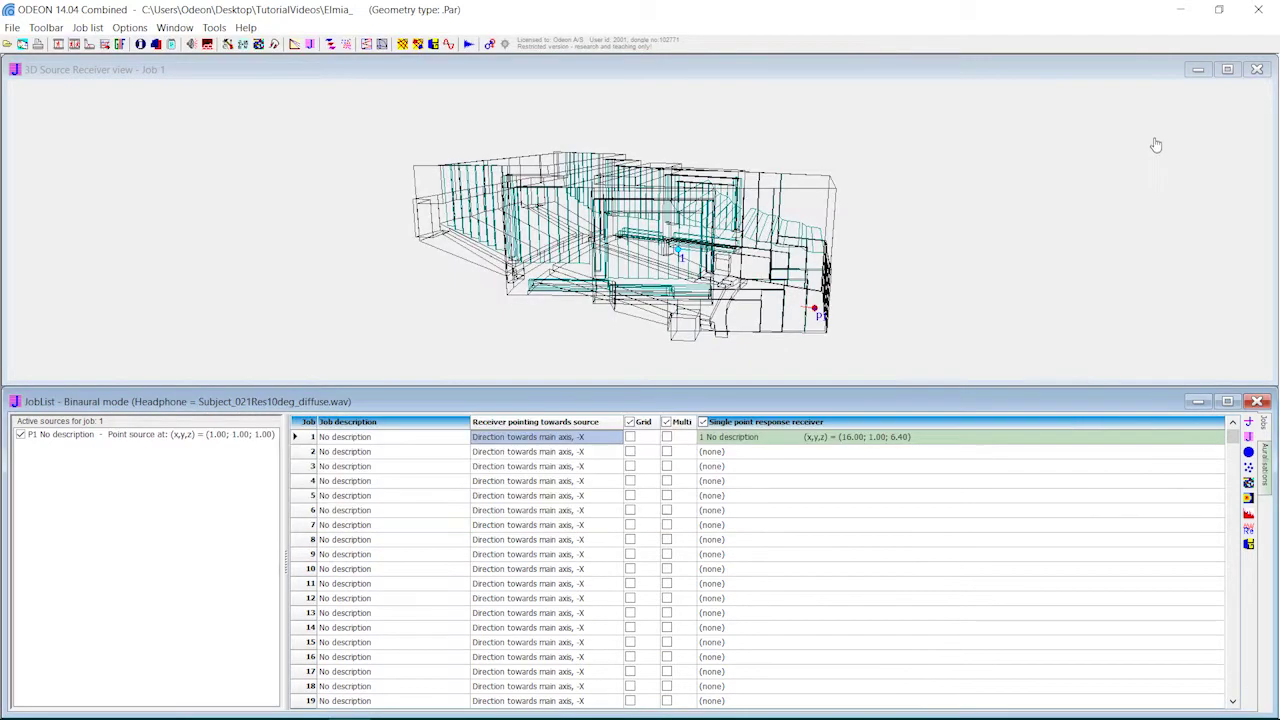
Reopen the room setup, look over the air conditions, STI and model check settings, and return to the calculation parameters.
{"action": "left_click", "coordinate": [226, 45]}
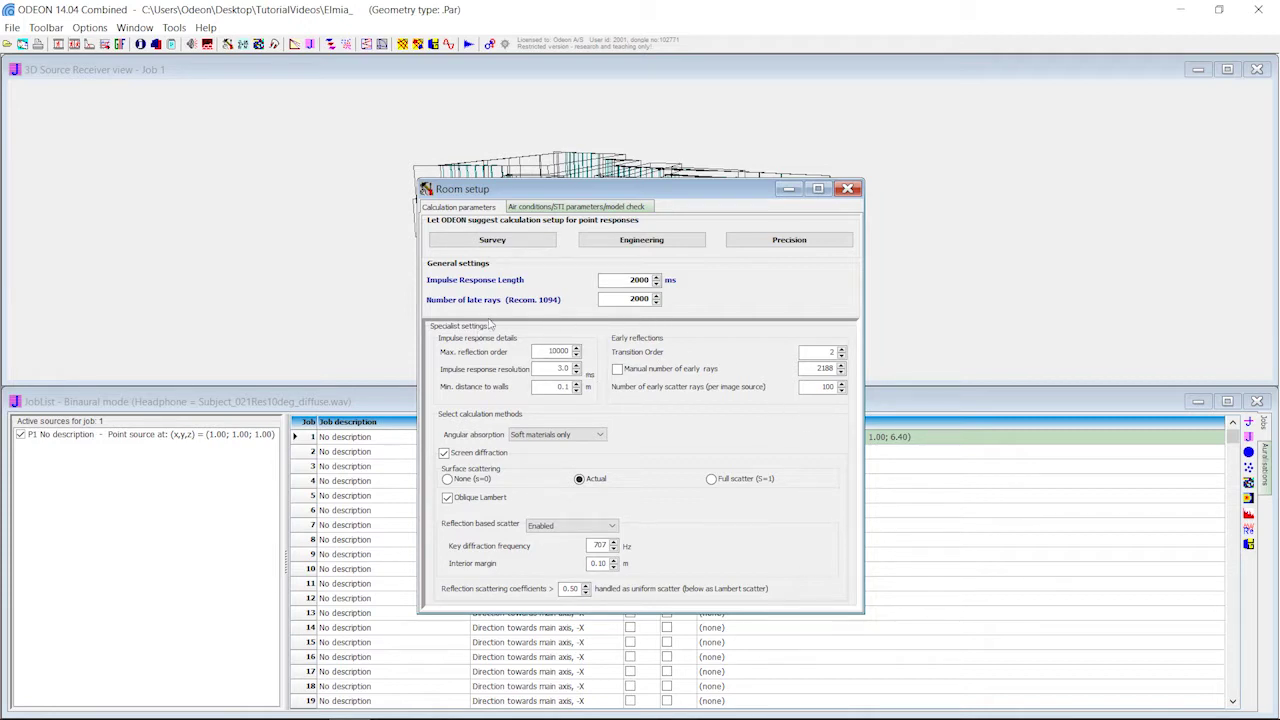
{"action": "left_click", "coordinate": [545, 207]}
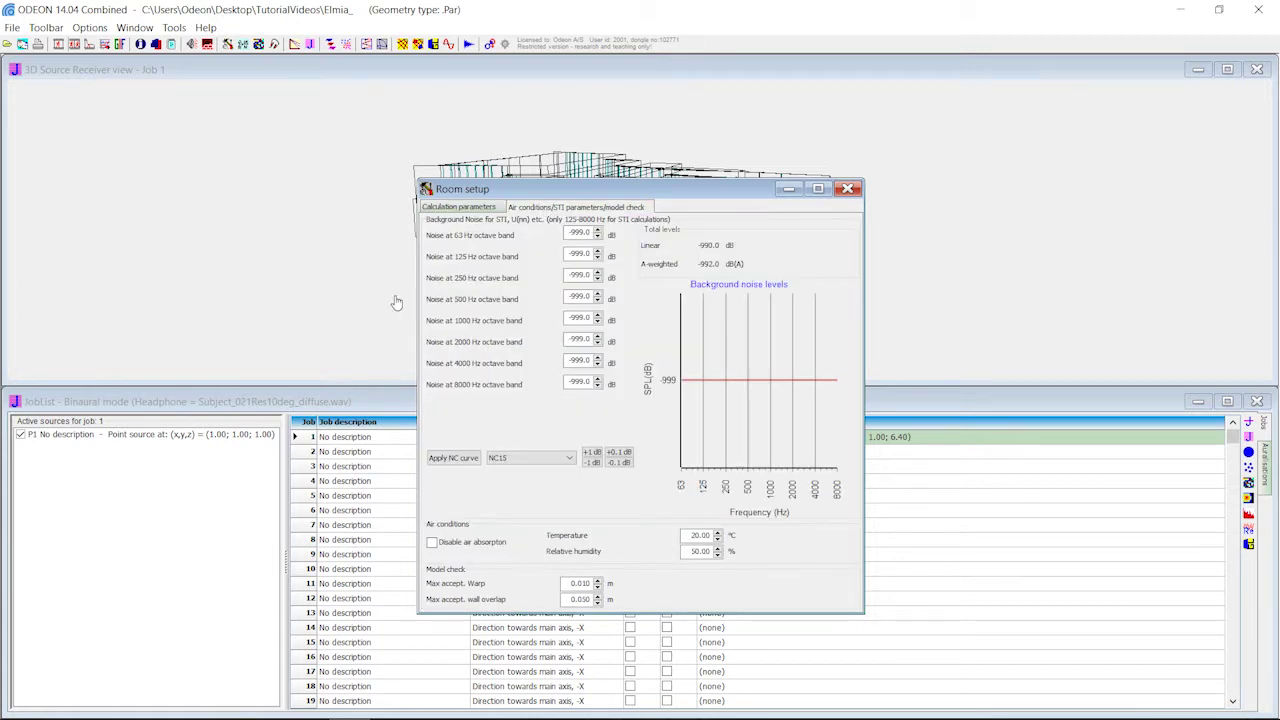
{"action": "left_click", "coordinate": [460, 207]}
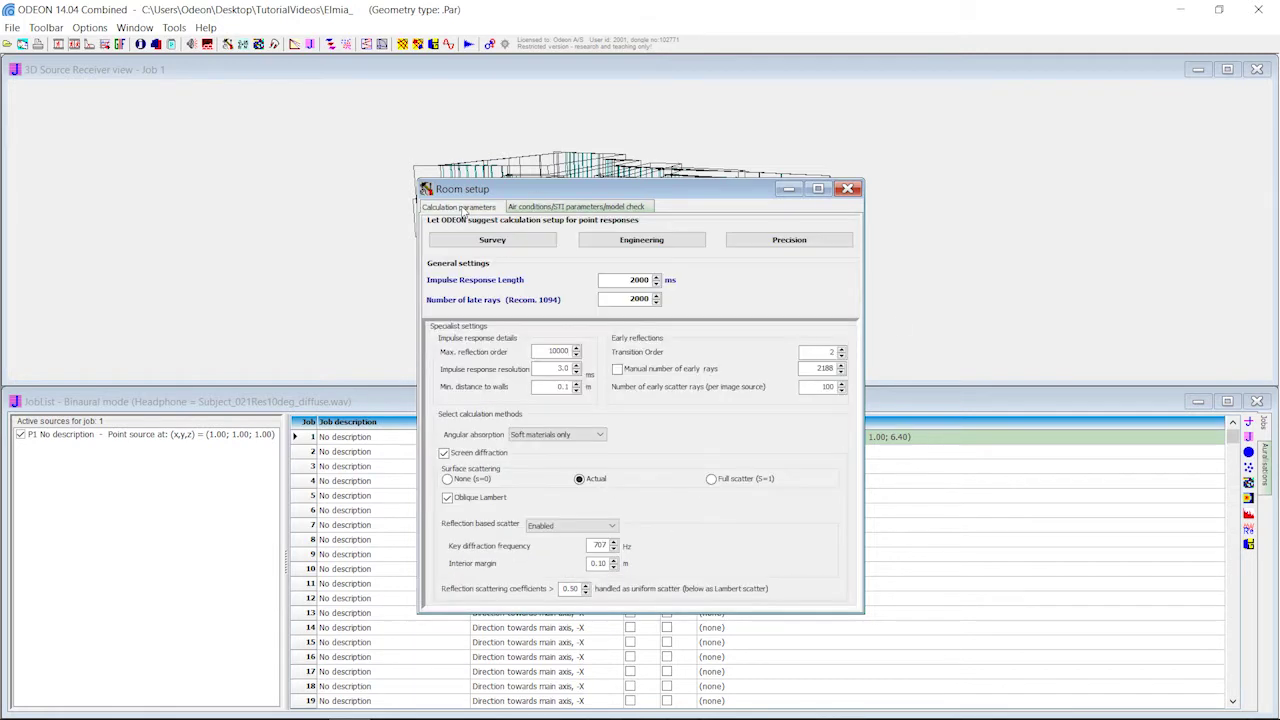